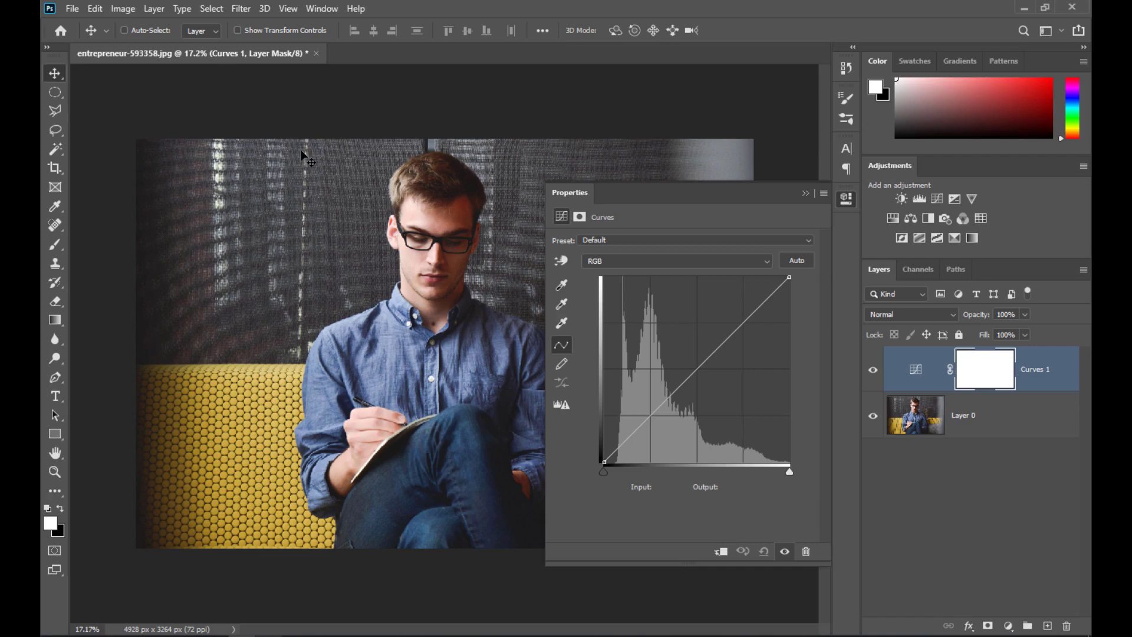
Open the Image menu to view the Adjustments list.
left_click(124, 9)
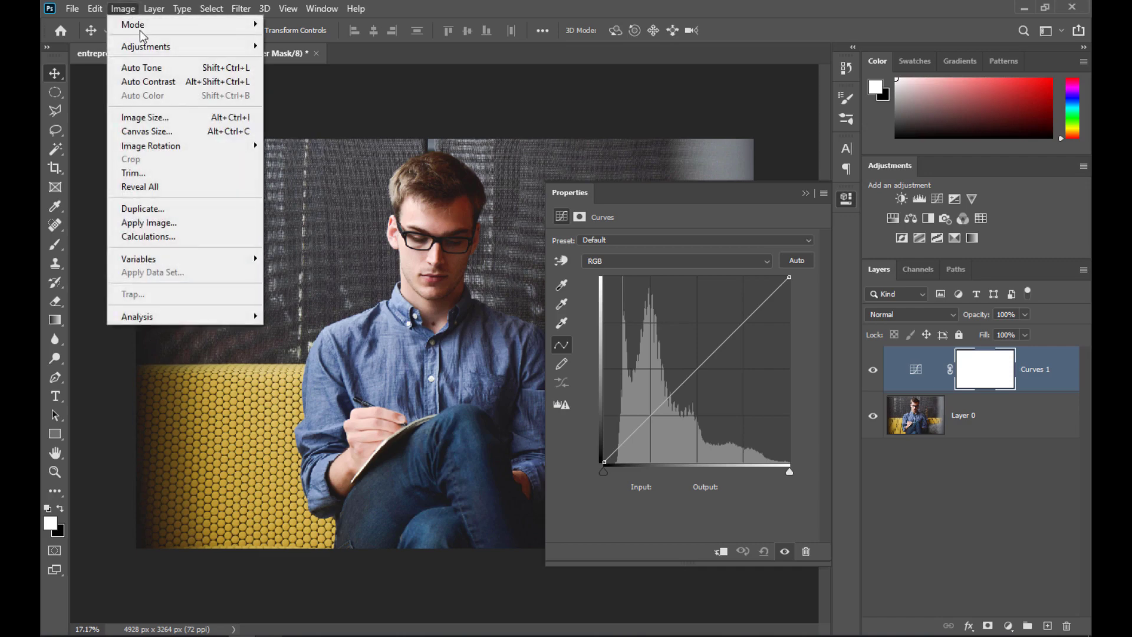
mouse_move(146, 46)
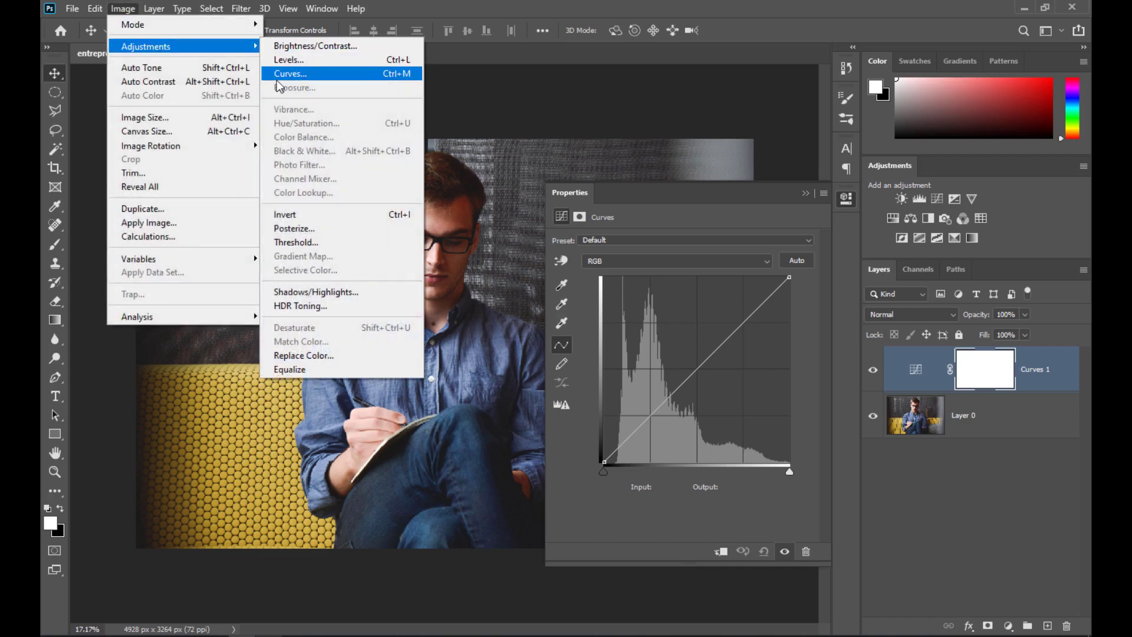
Close the Image menu without applying anything and switch to the Eyedropper tool (I).
left_click(380, 72)
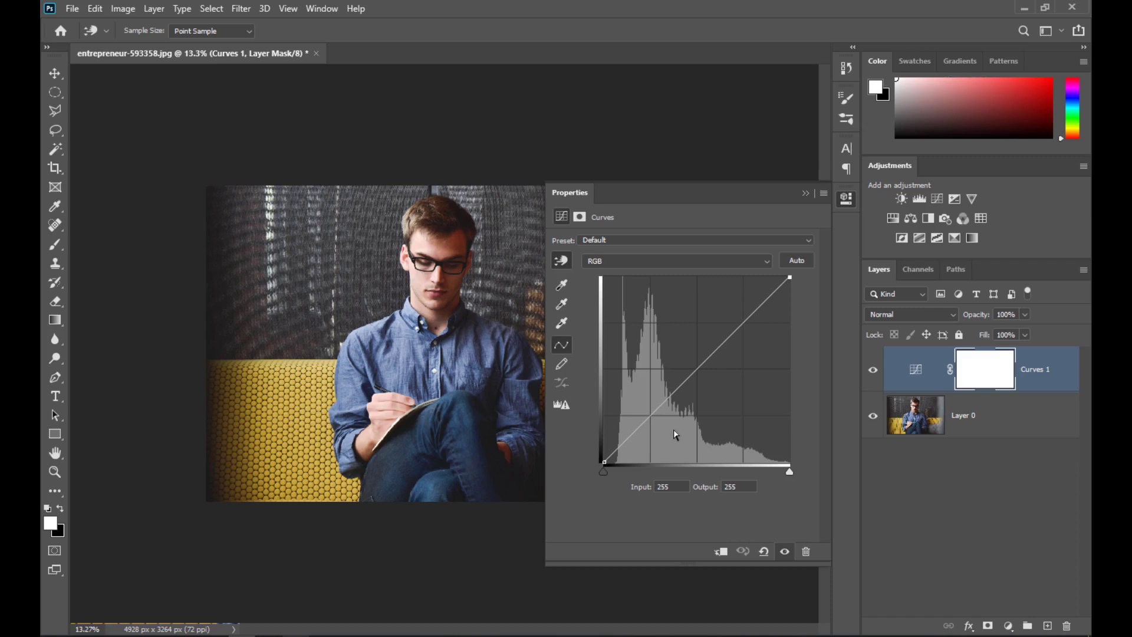
key("i")
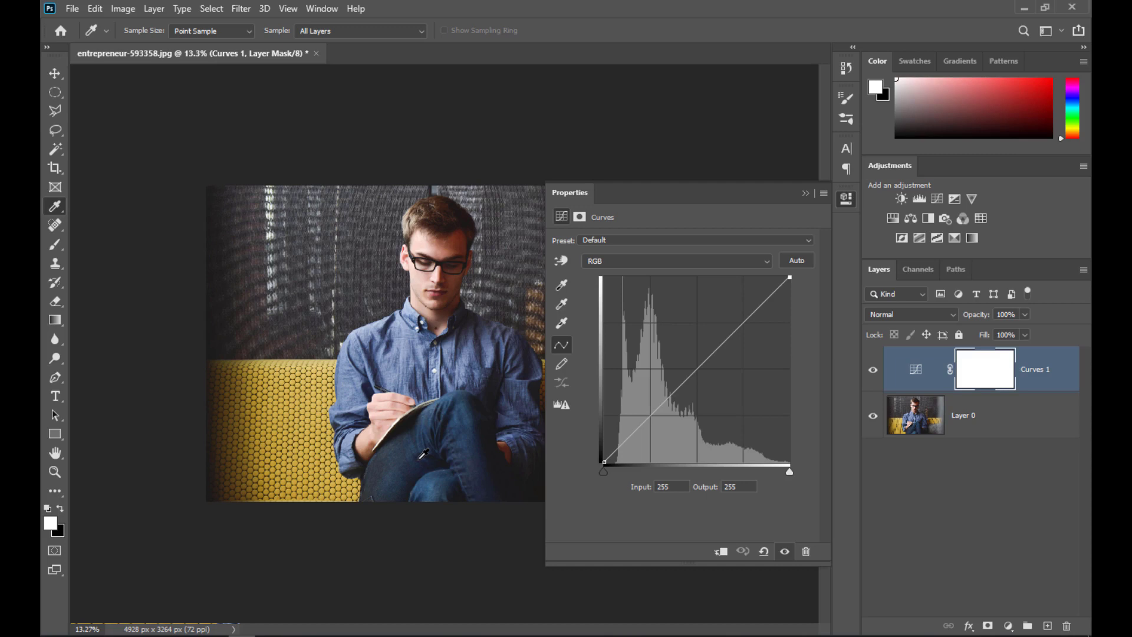
left_click(658, 261)
left_click_drag(755, 311, 747, 309)
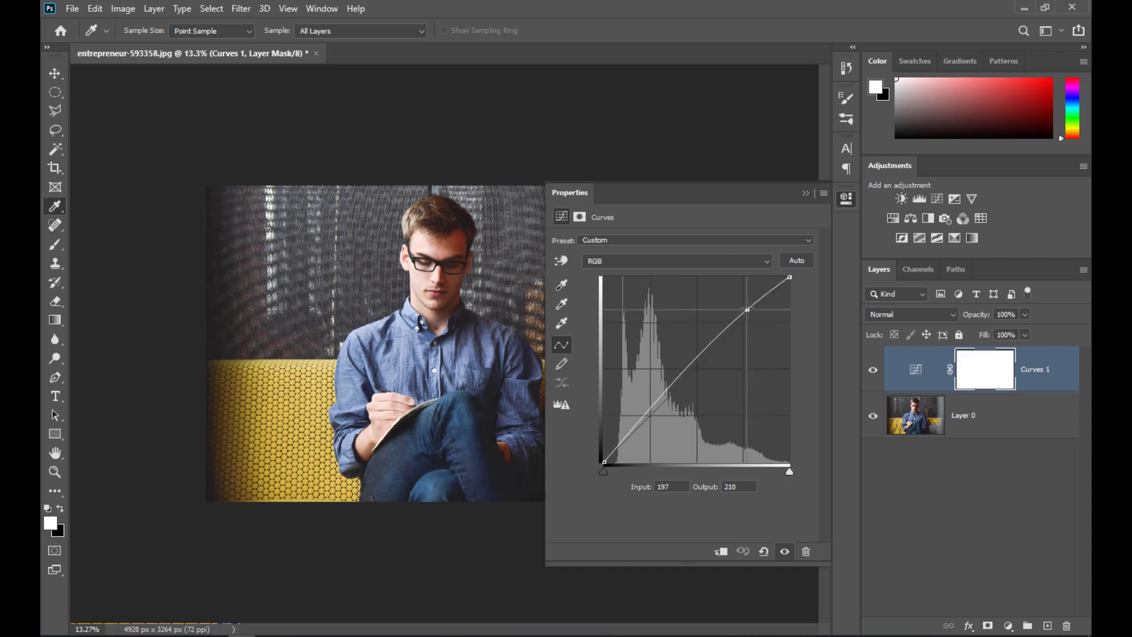
left_click_drag(636, 426, 638, 431)
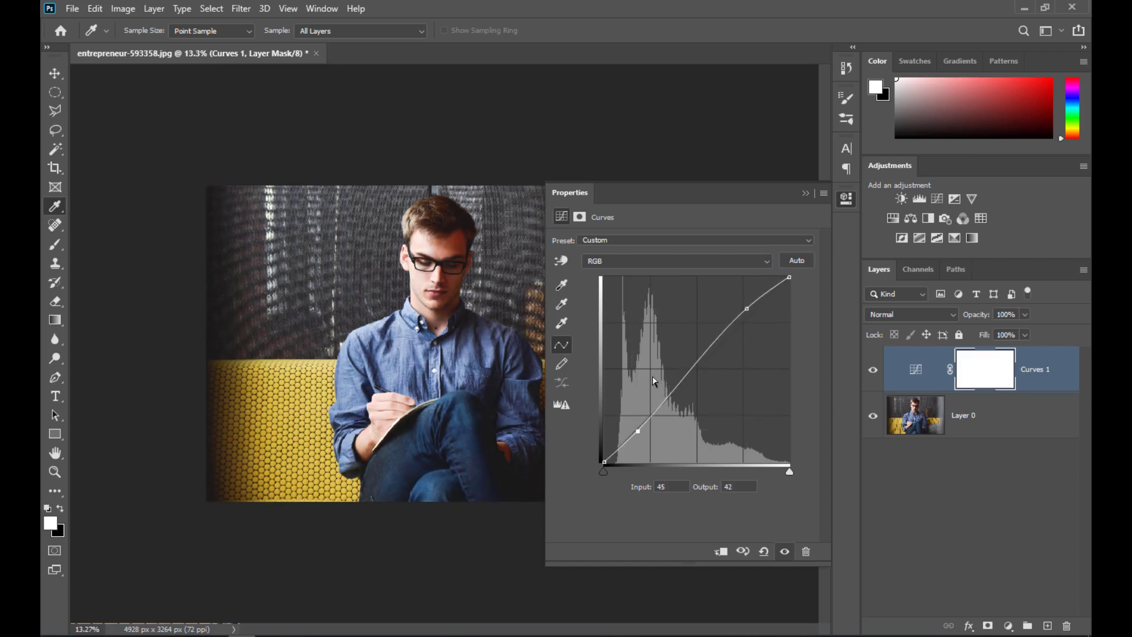
left_click(773, 286)
left_click(697, 371)
left_click_drag(667, 403, 662, 400)
left_click_drag(619, 452, 615, 446)
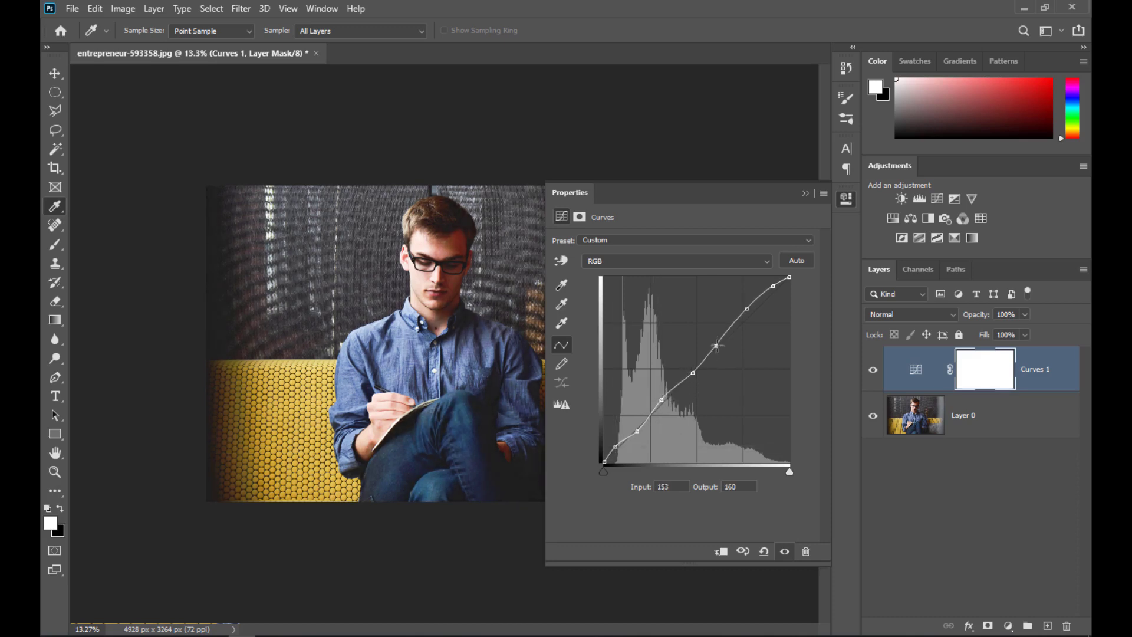
left_click(718, 348)
left_click(764, 553)
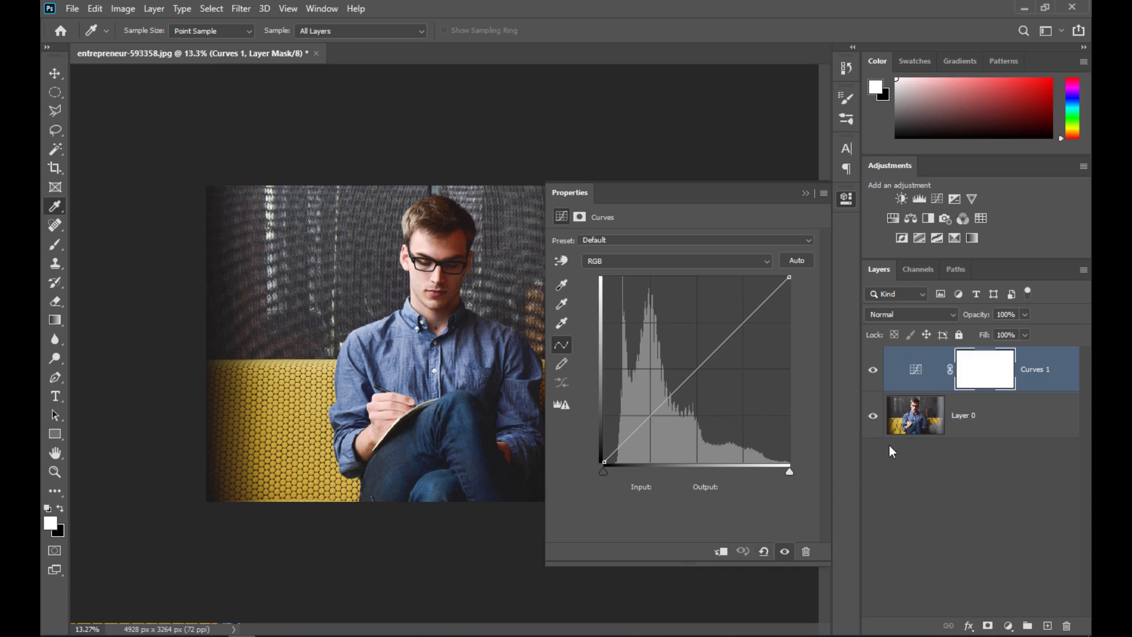
Lift a highlight point on the Red channel curve to warm the portrait, then view RGB.
left_click(1049, 389)
left_click(632, 263)
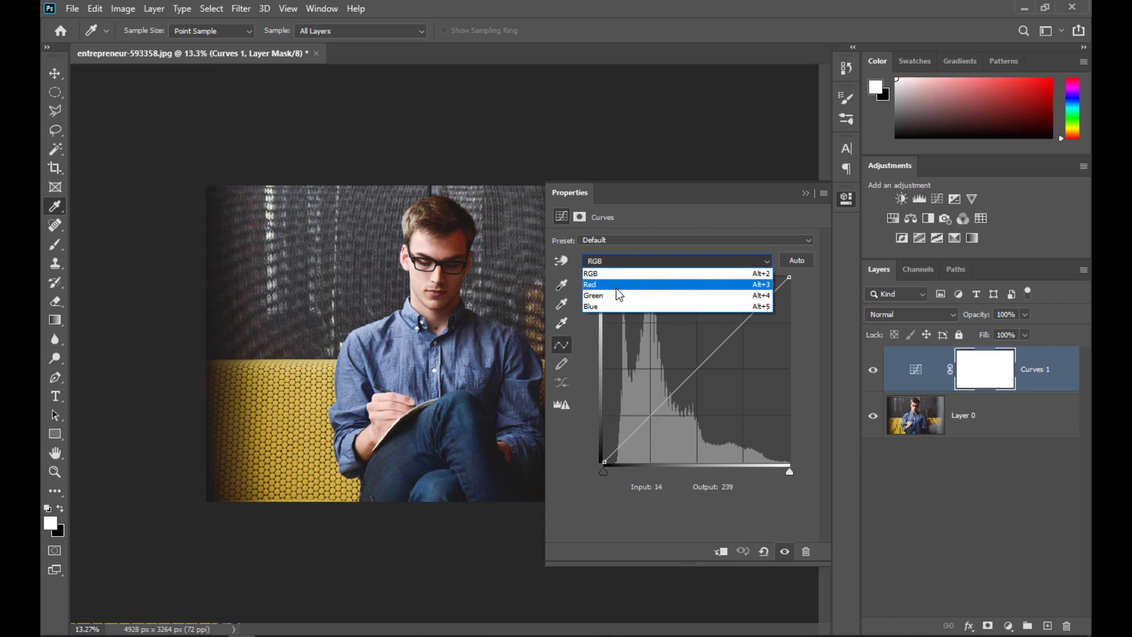
left_click(636, 284)
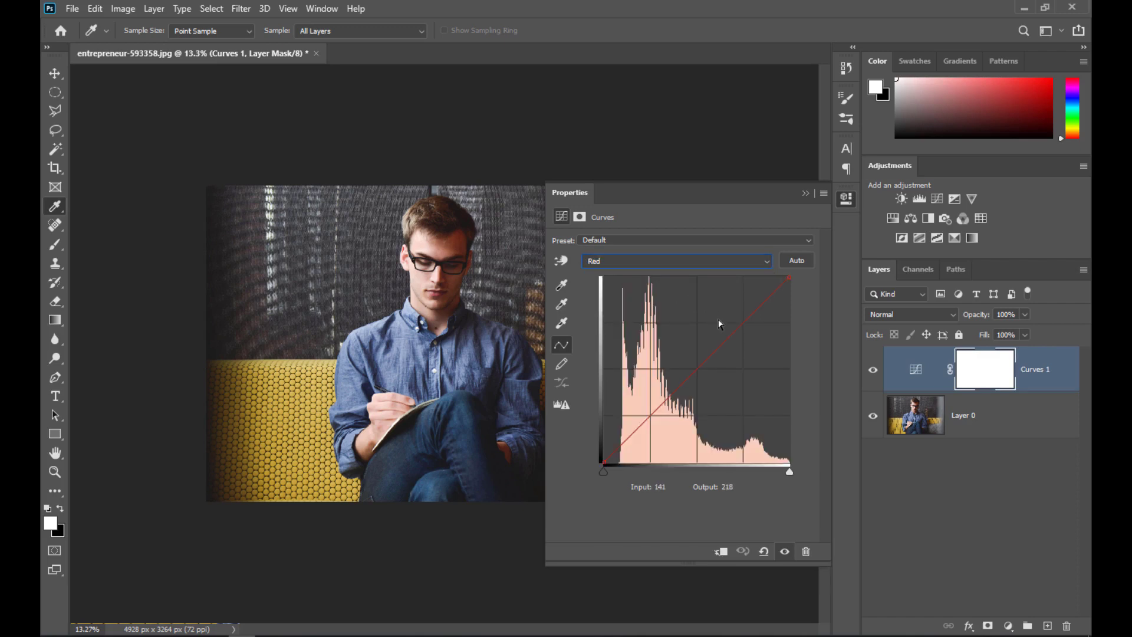
left_click(747, 319)
left_click_drag(747, 319, 744, 316)
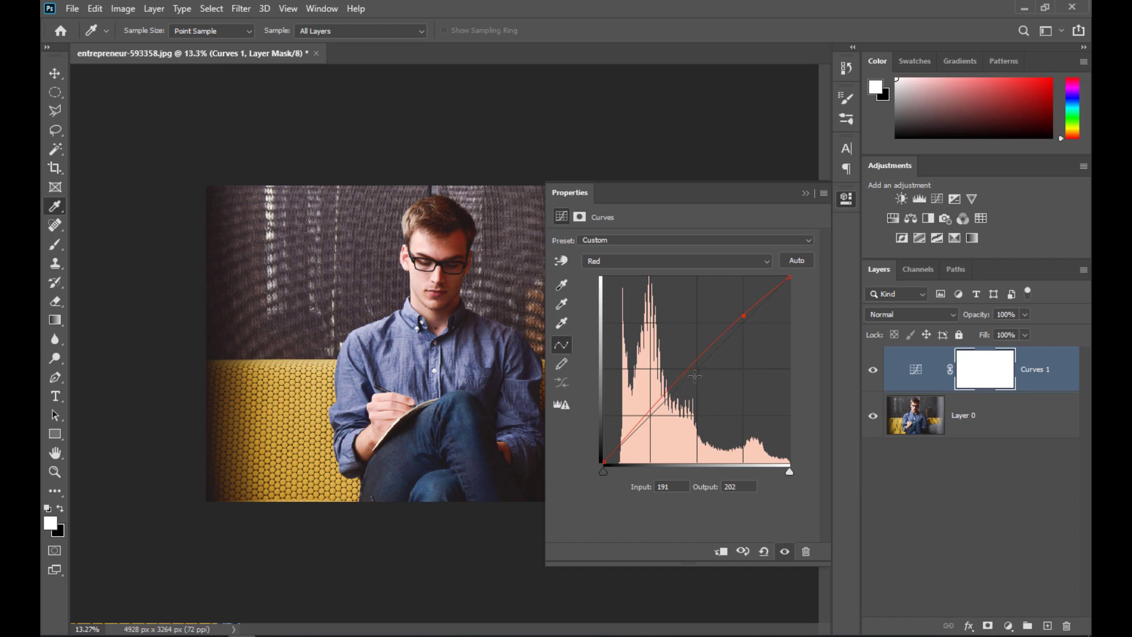
left_click(648, 261)
left_click(654, 272)
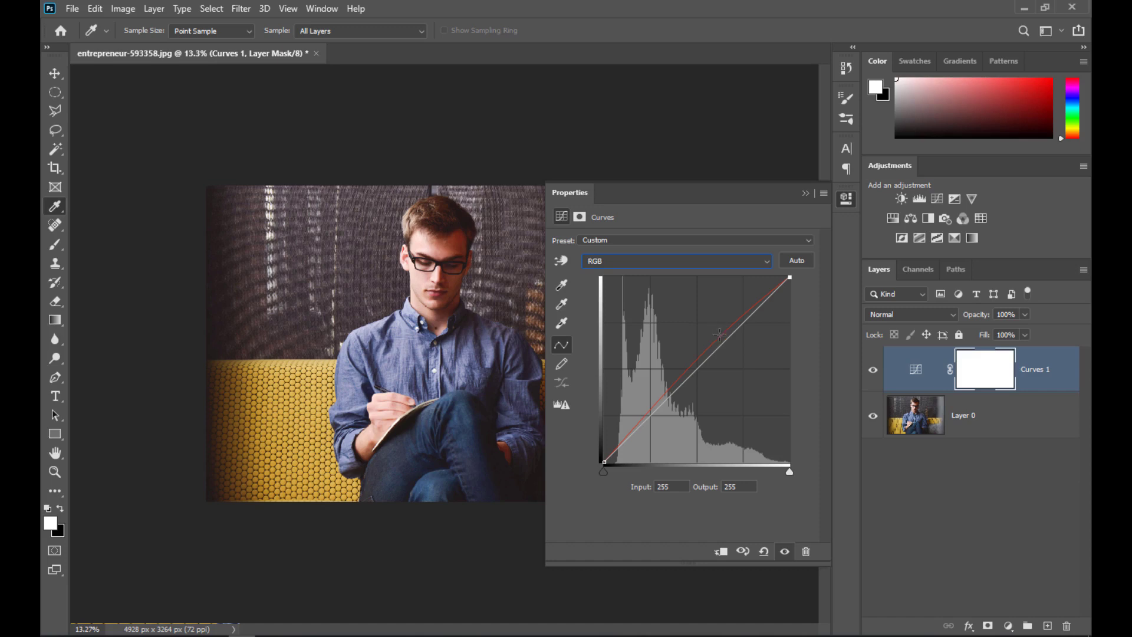
Darken the midtones with RGB curve points, then reset Curves to its default line.
left_click_drag(715, 351, 713, 347)
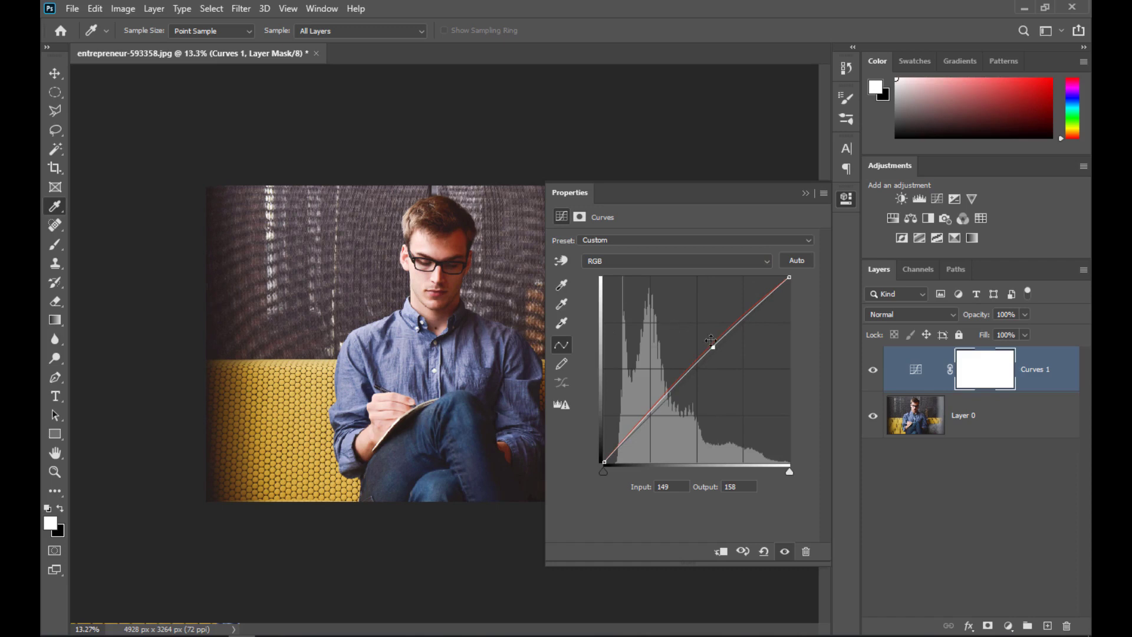
left_click_drag(712, 347, 724, 359)
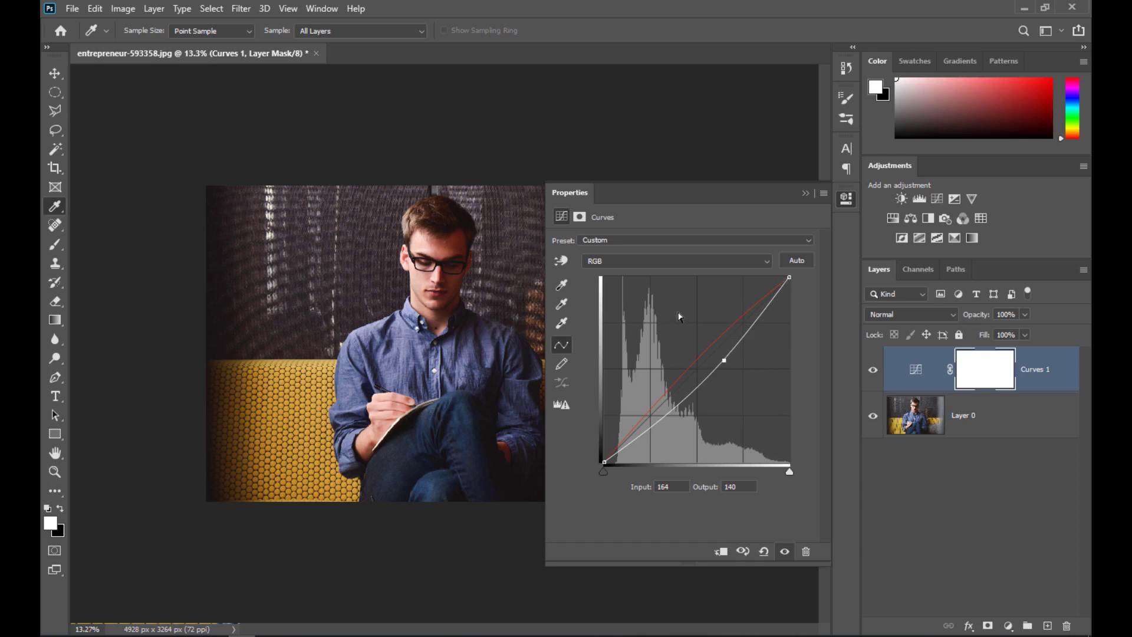
left_click(767, 300)
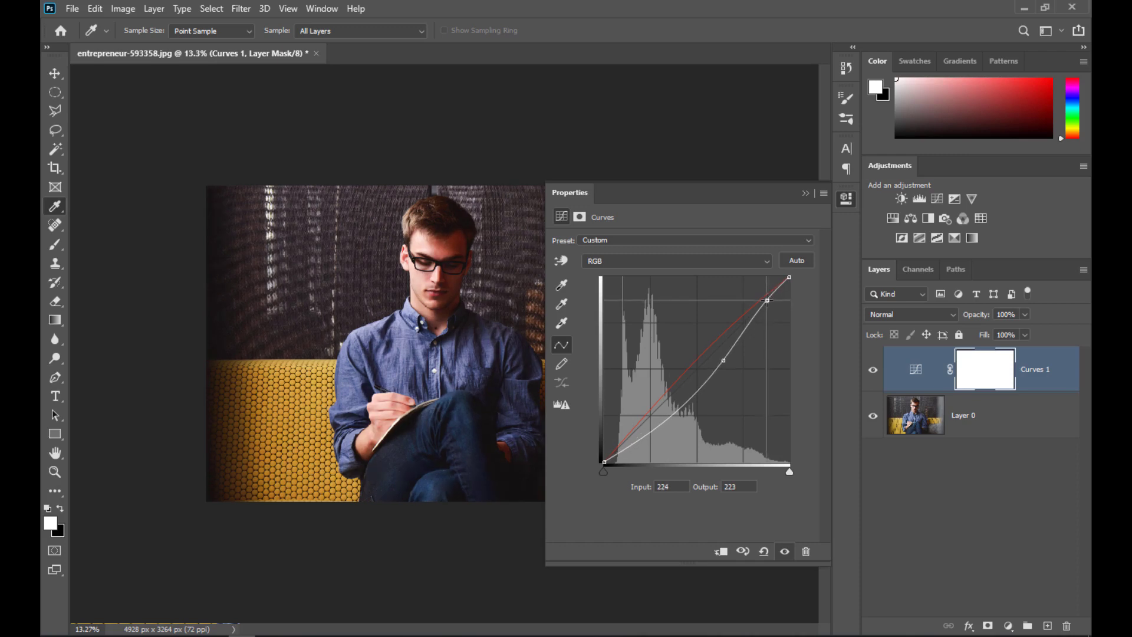
left_click(628, 437)
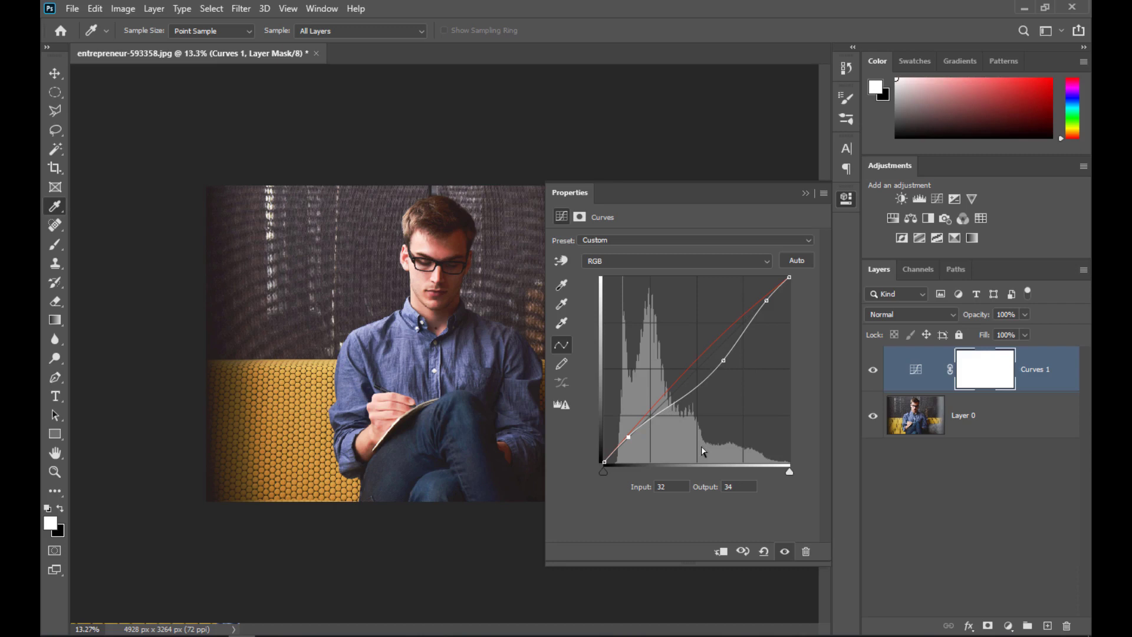
left_click(765, 552)
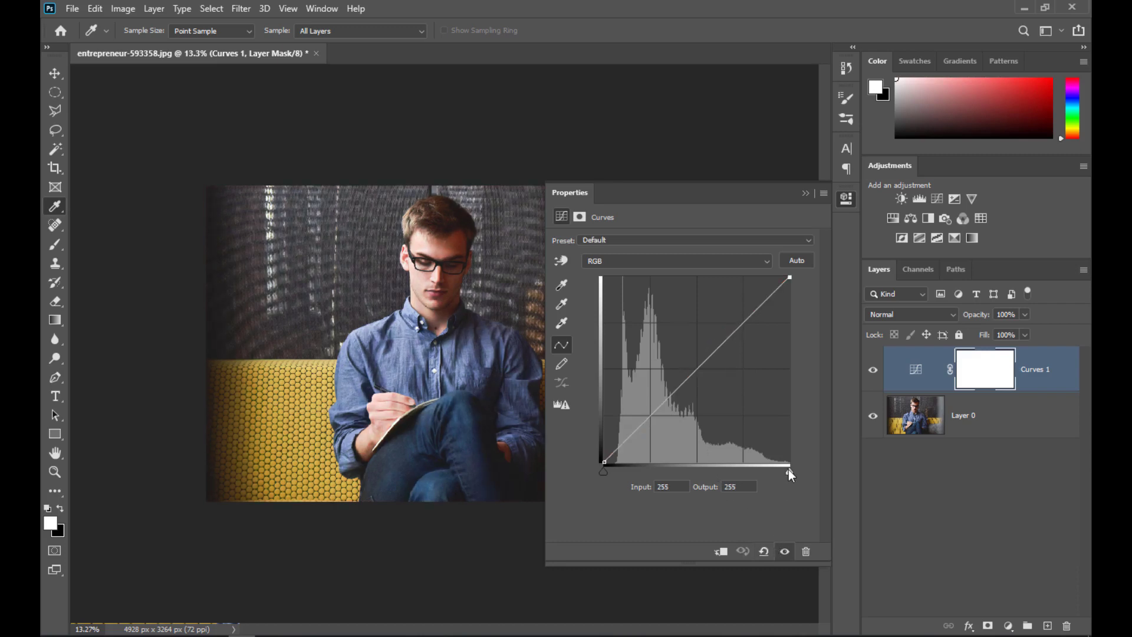
Try the white and black point sliders, undo them, and enable the targeted adjustment tool.
left_click_drag(790, 471, 757, 472)
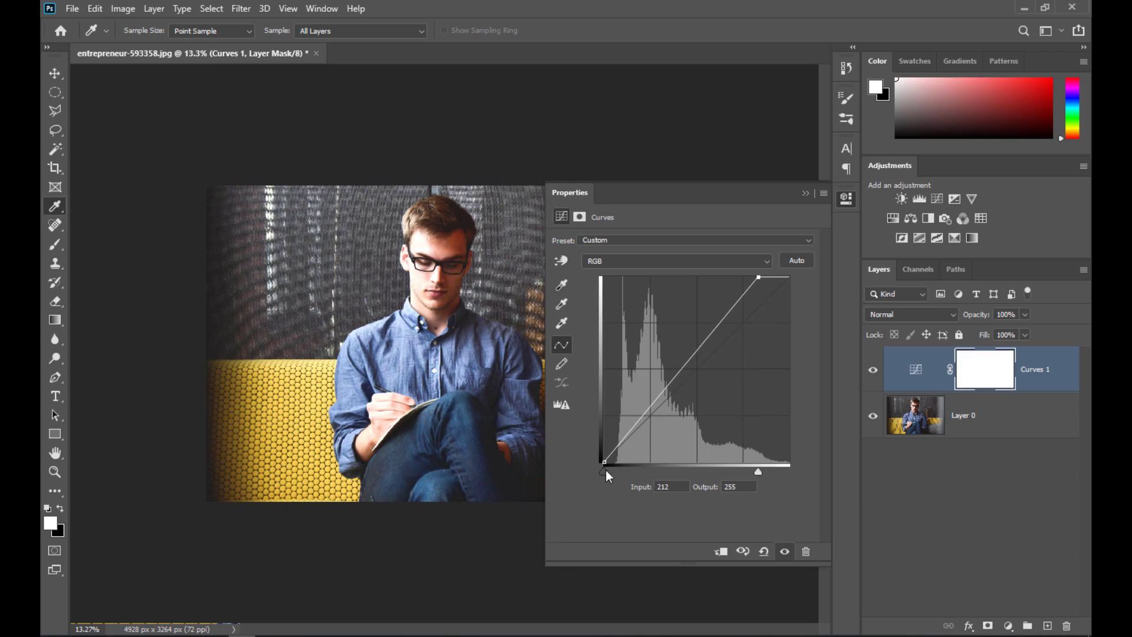
left_click_drag(605, 471, 615, 471)
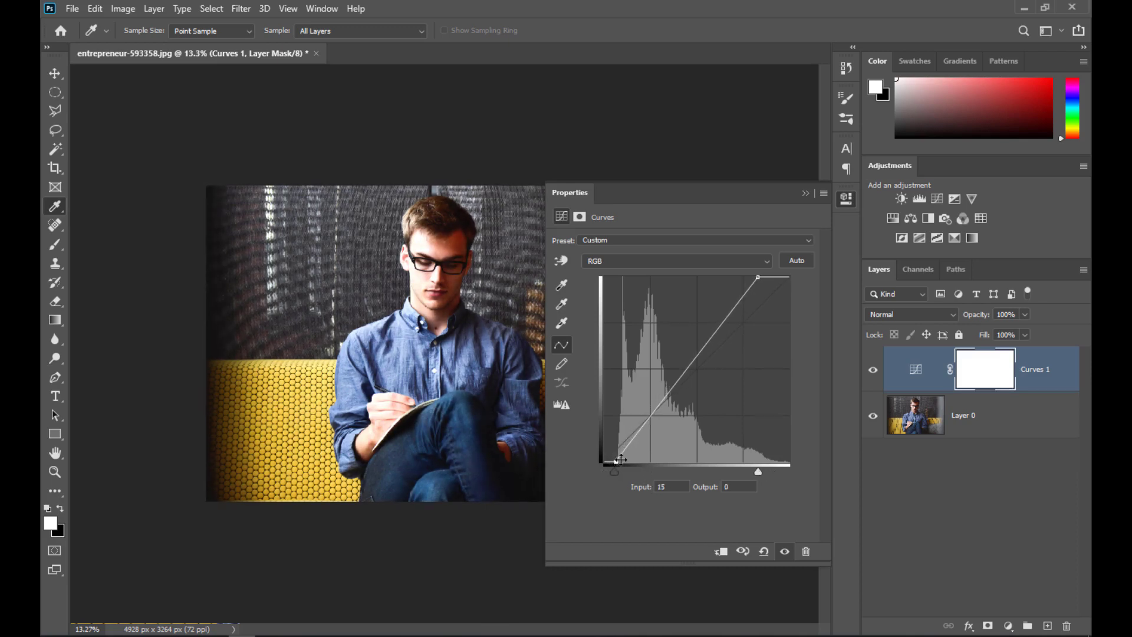
key("ctrl+z")
key("ctrl+z")
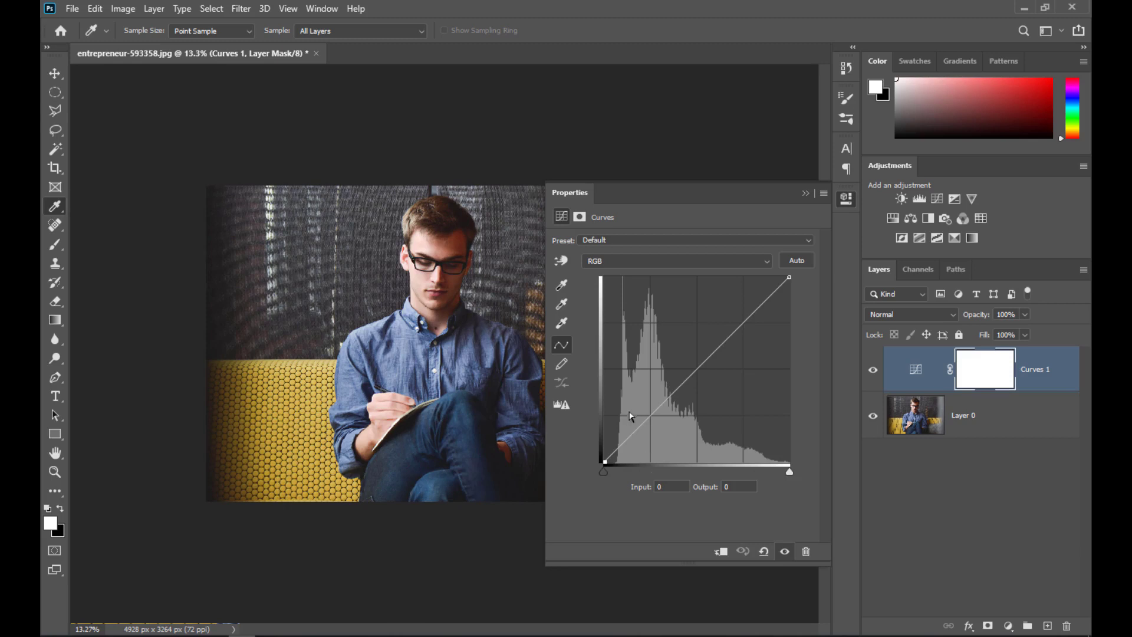
left_click(563, 262)
left_click(563, 261)
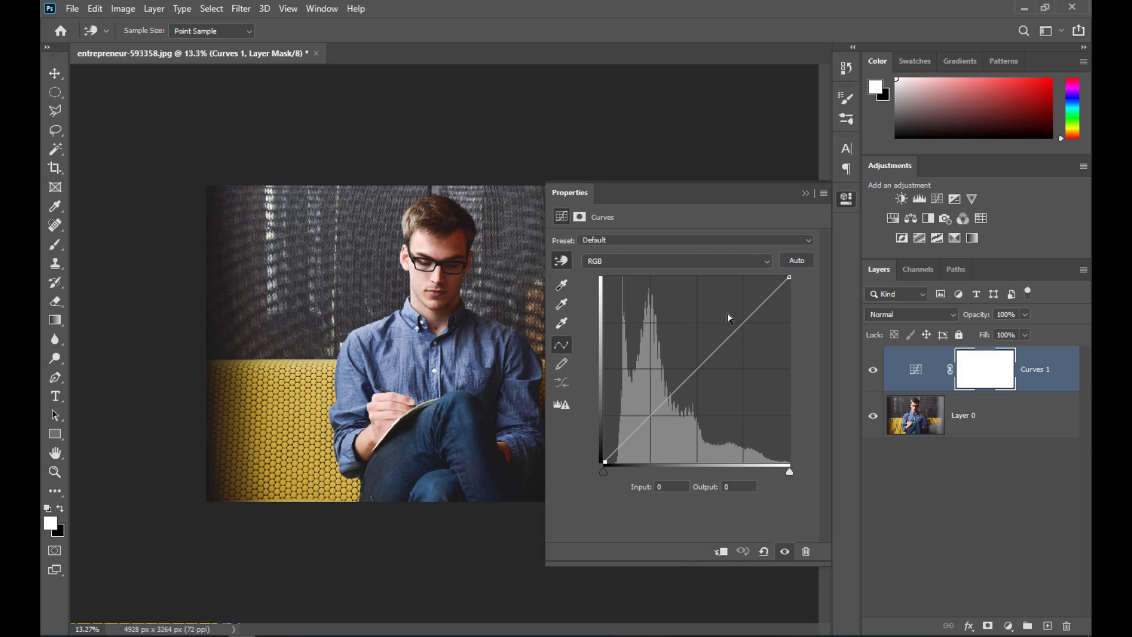
Zoom in on the man and drag up on his cheek to lift the RGB curve.
scroll(426, 288, "up", 5)
left_click_drag(423, 268, 436, 371)
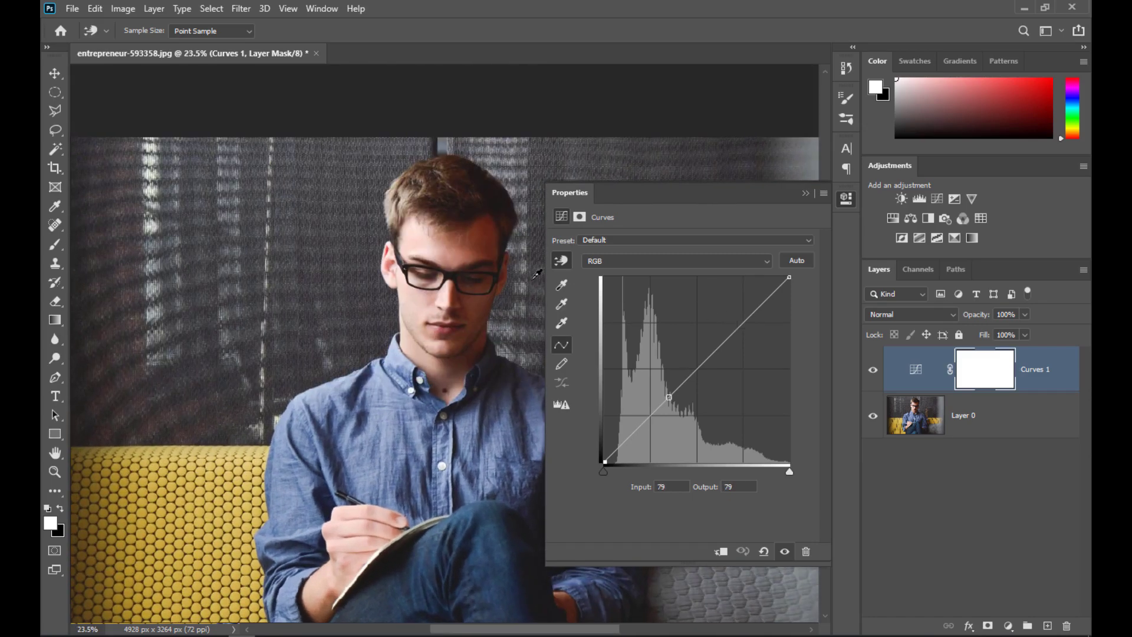
left_click(563, 260)
left_click_drag(233, 408, 360, 338)
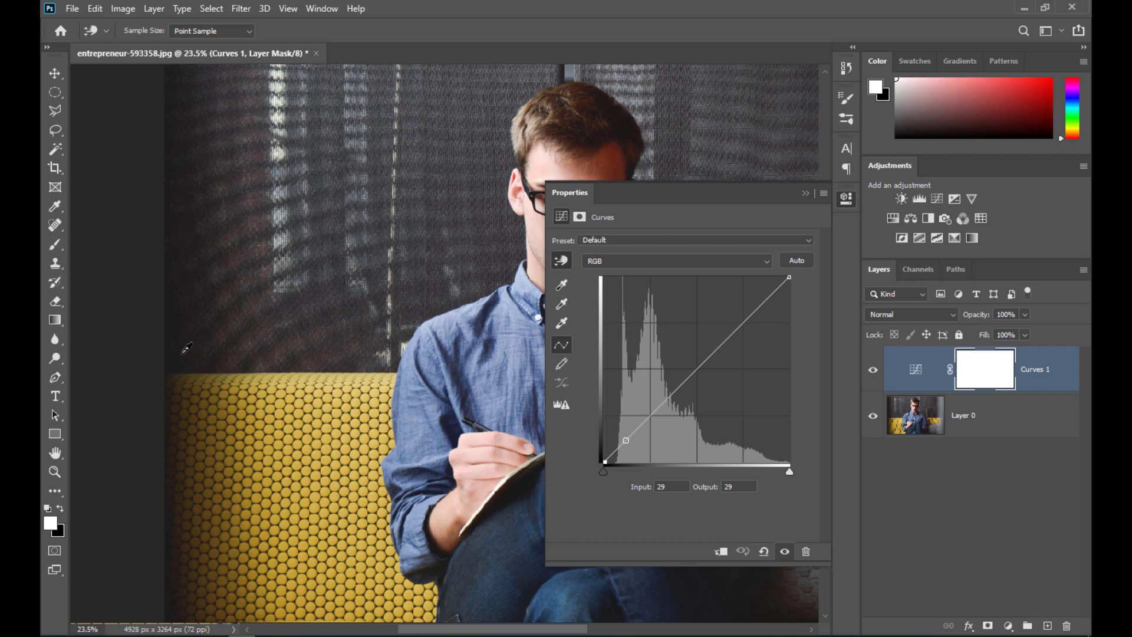
left_click_drag(284, 301, 179, 346)
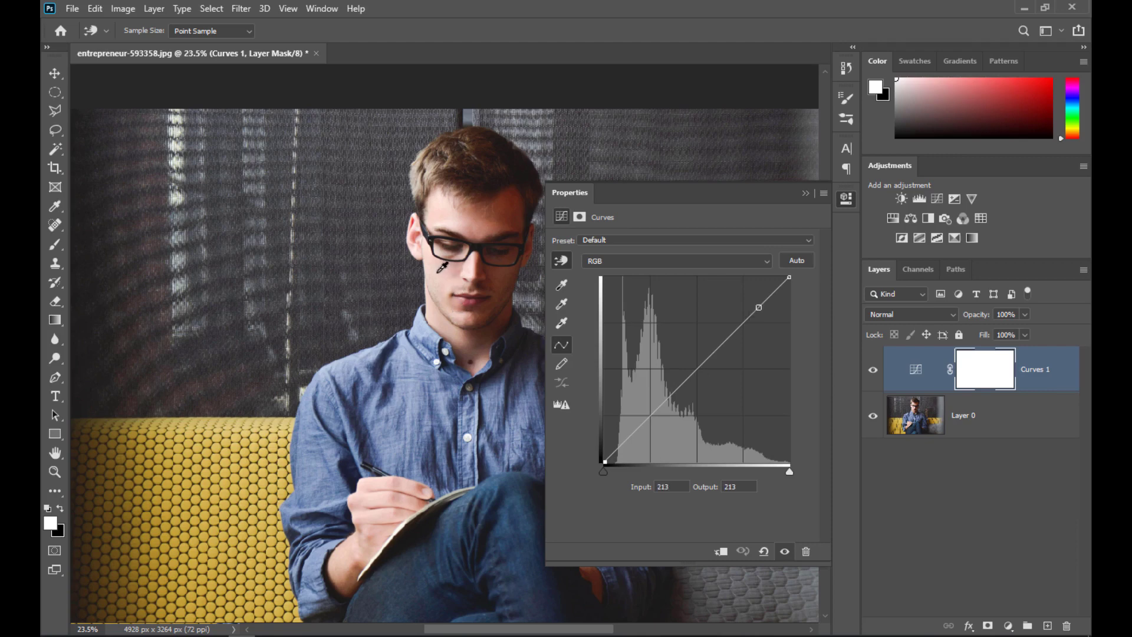
mouse_move(439, 270)
left_mouse_down()
mouse_move(441, 260)
mouse_move(441, 289)
left_mouse_up()
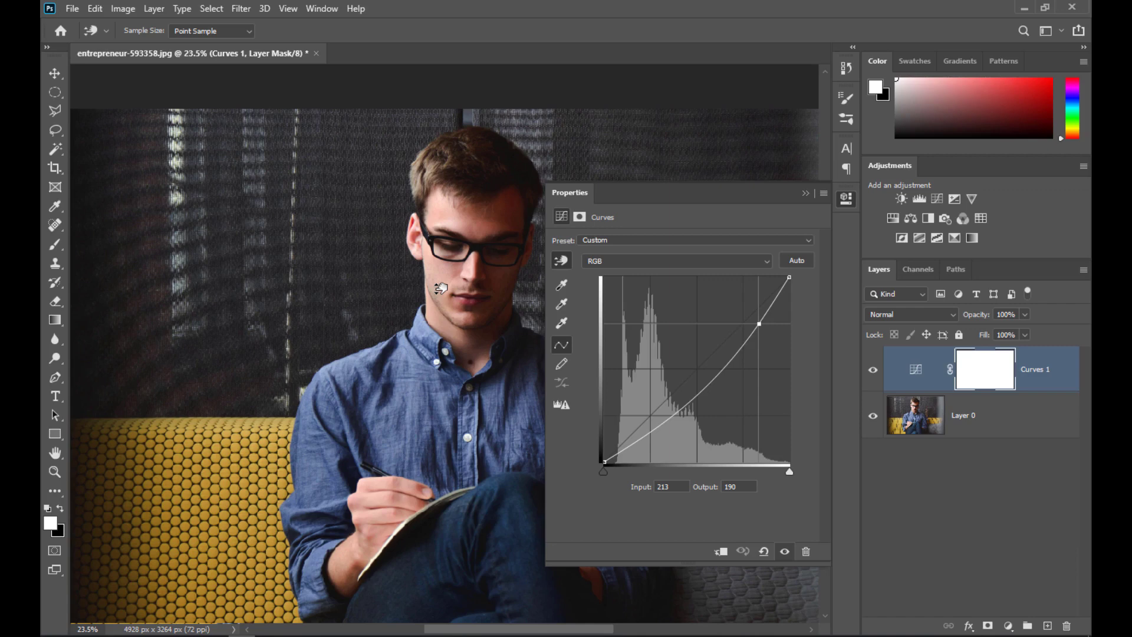
left_click_drag(441, 288, 441, 261)
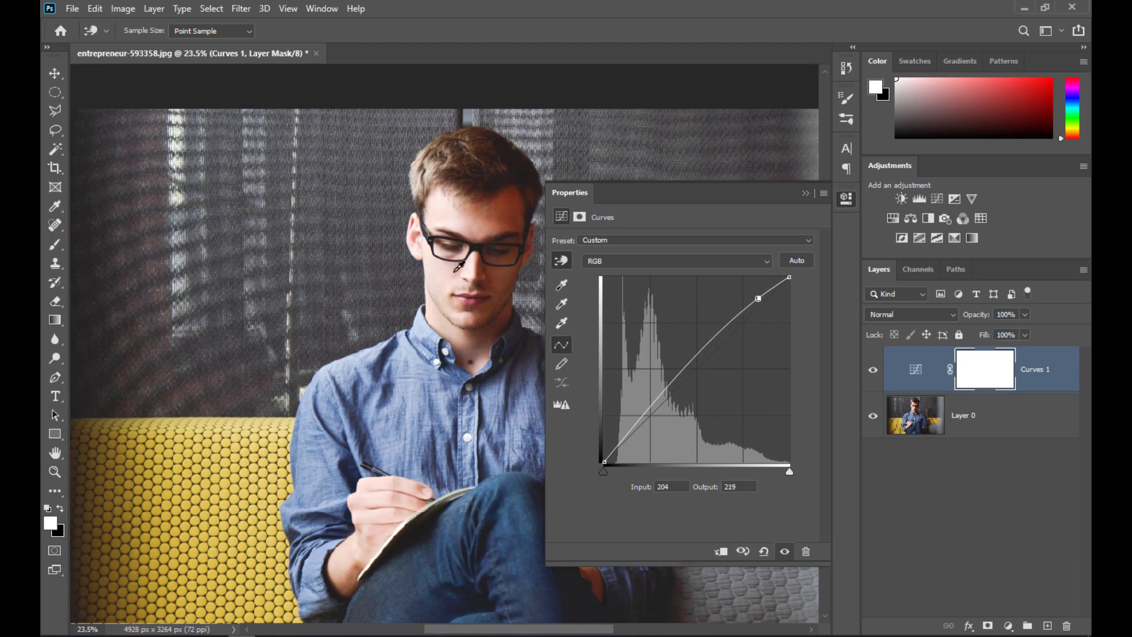
left_click(630, 261)
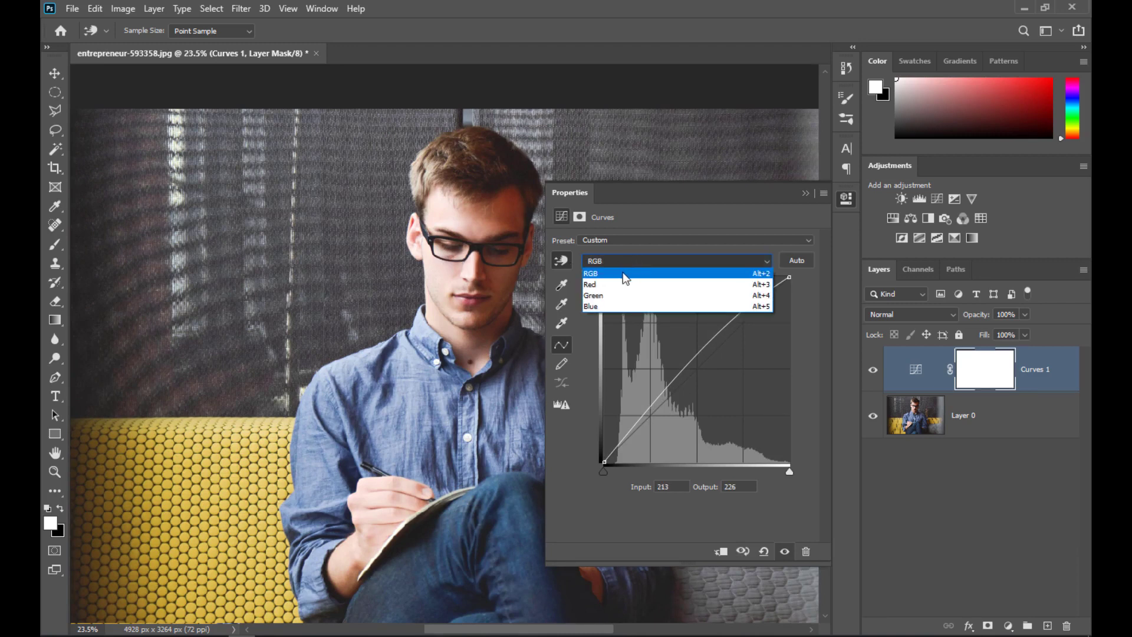
Adjust the Red channel by dragging on the wall tones, ending with a cooler look.
left_click(658, 287)
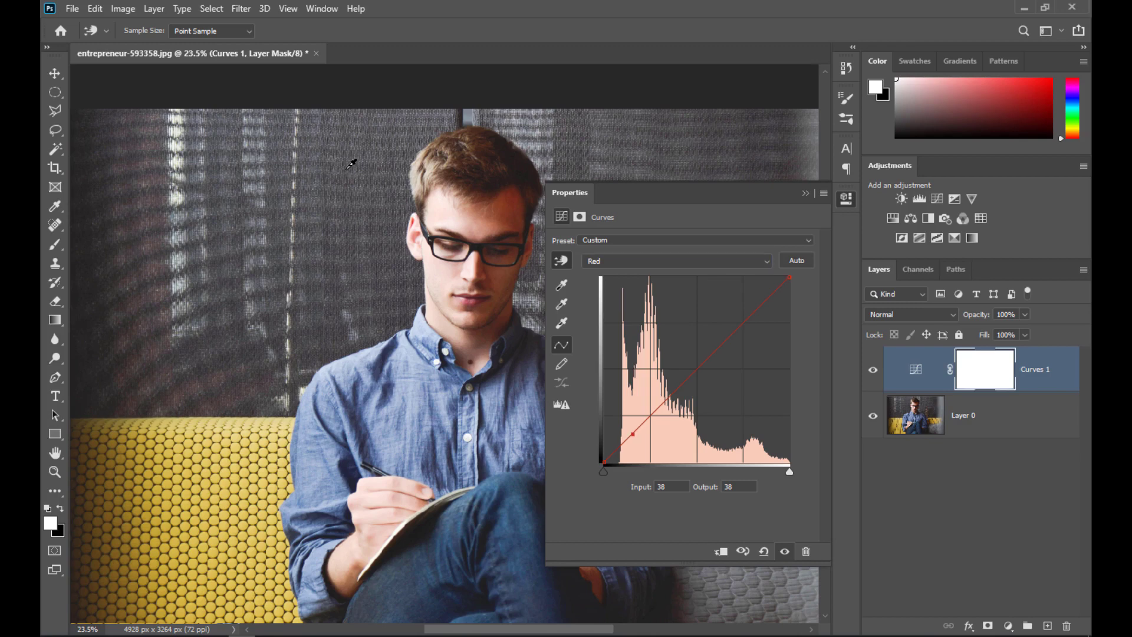
left_click_drag(351, 163, 351, 159)
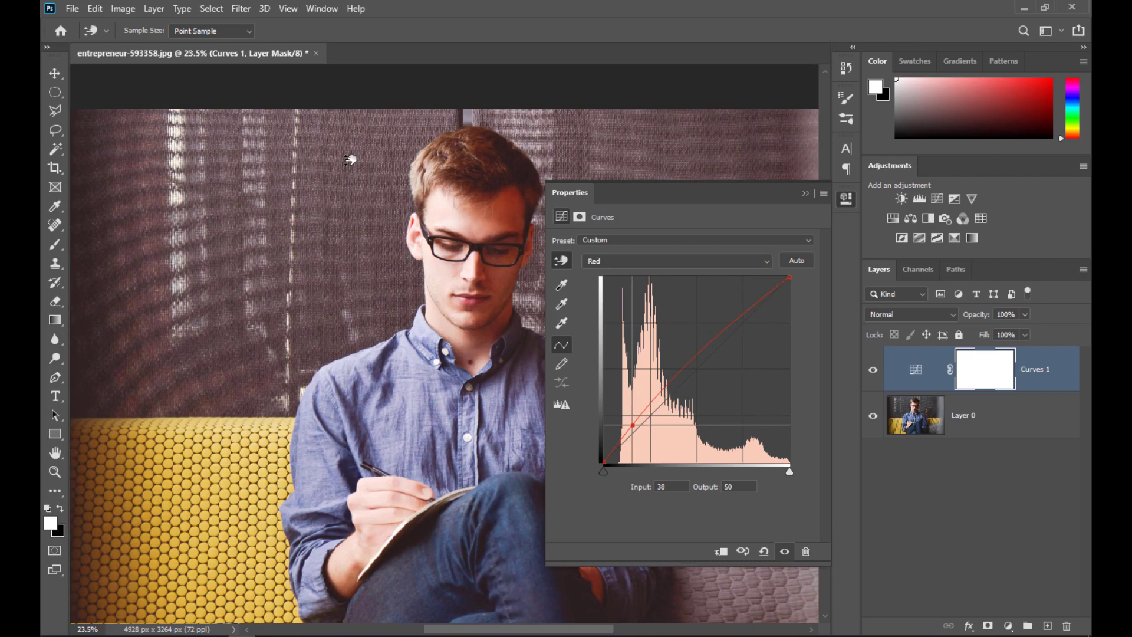
left_click_drag(350, 159, 353, 176)
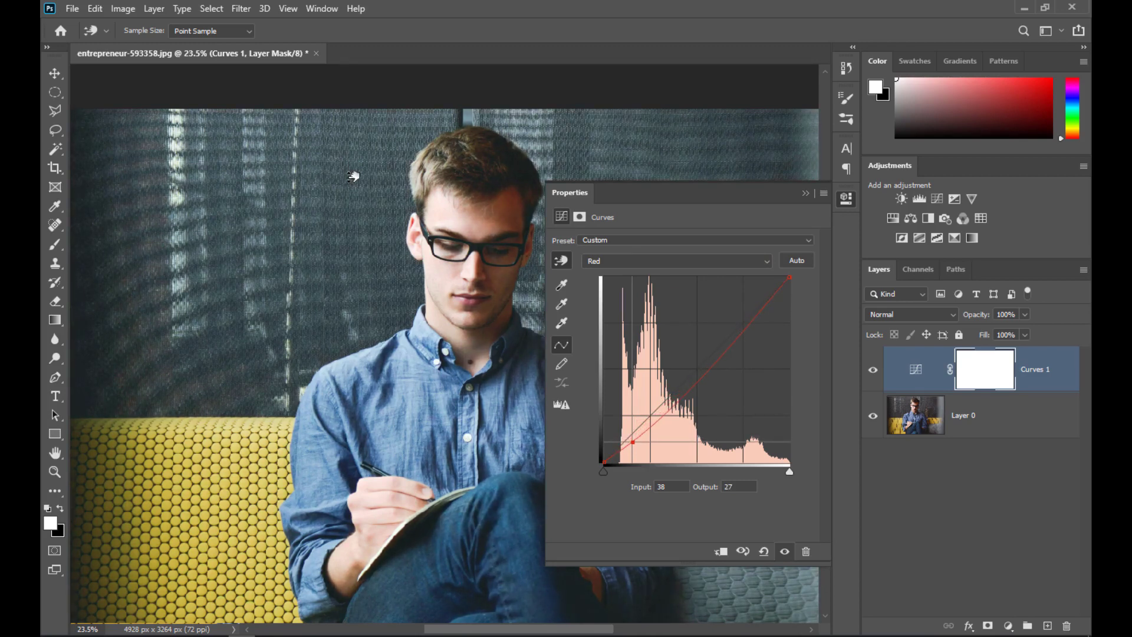
left_click_drag(352, 177, 354, 185)
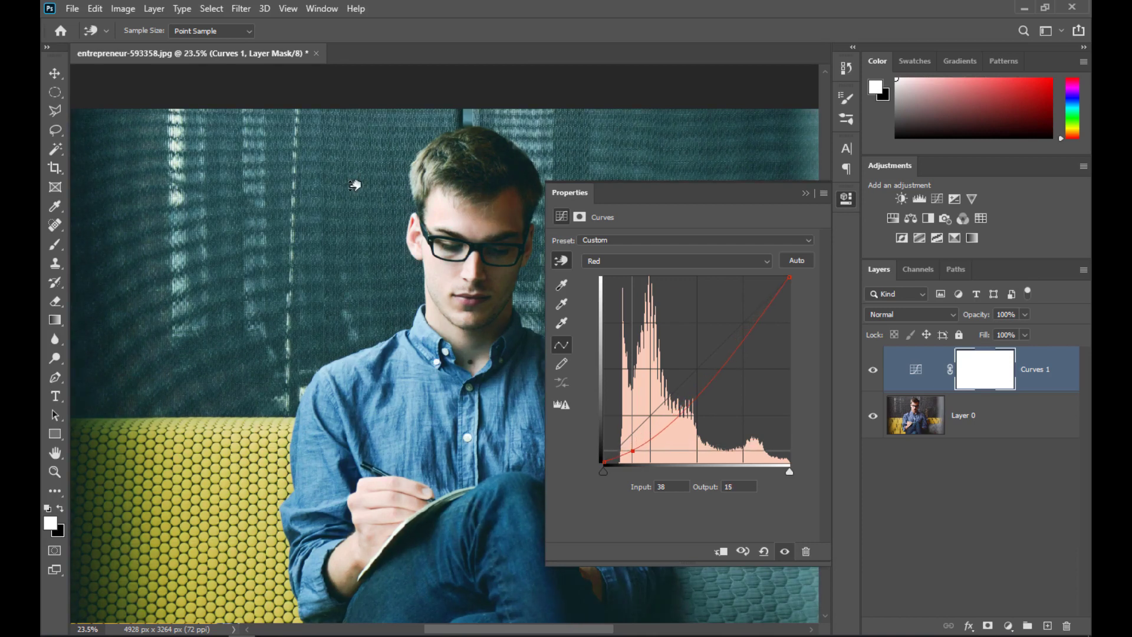
Switch to the Green channel and shift the green tones slightly by dragging on the photo.
left_click(629, 263)
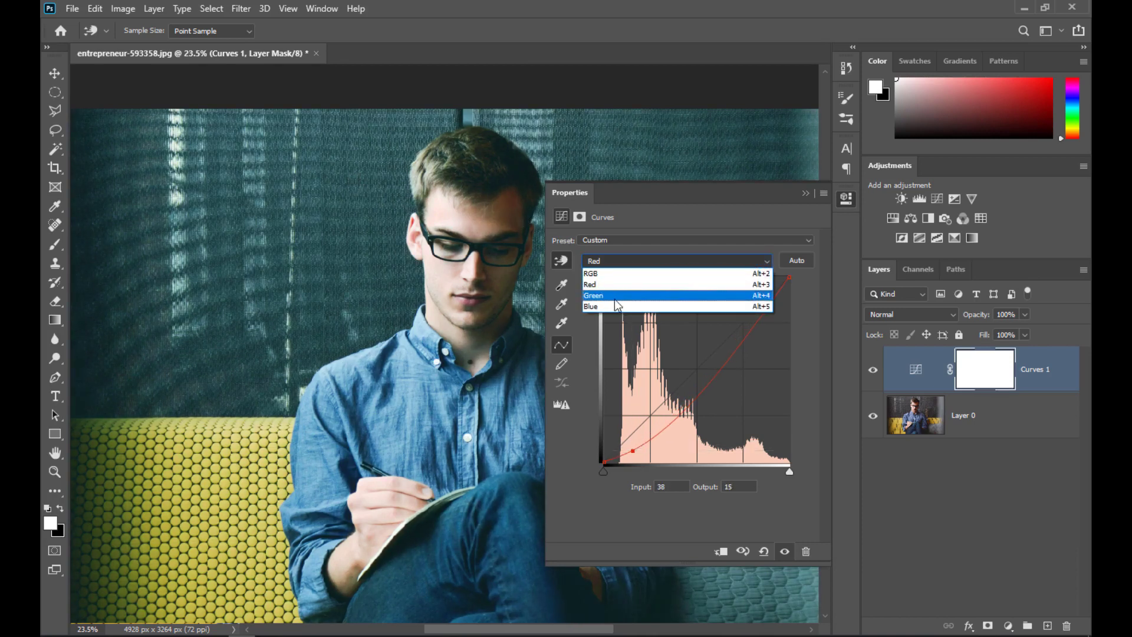
left_click(646, 296)
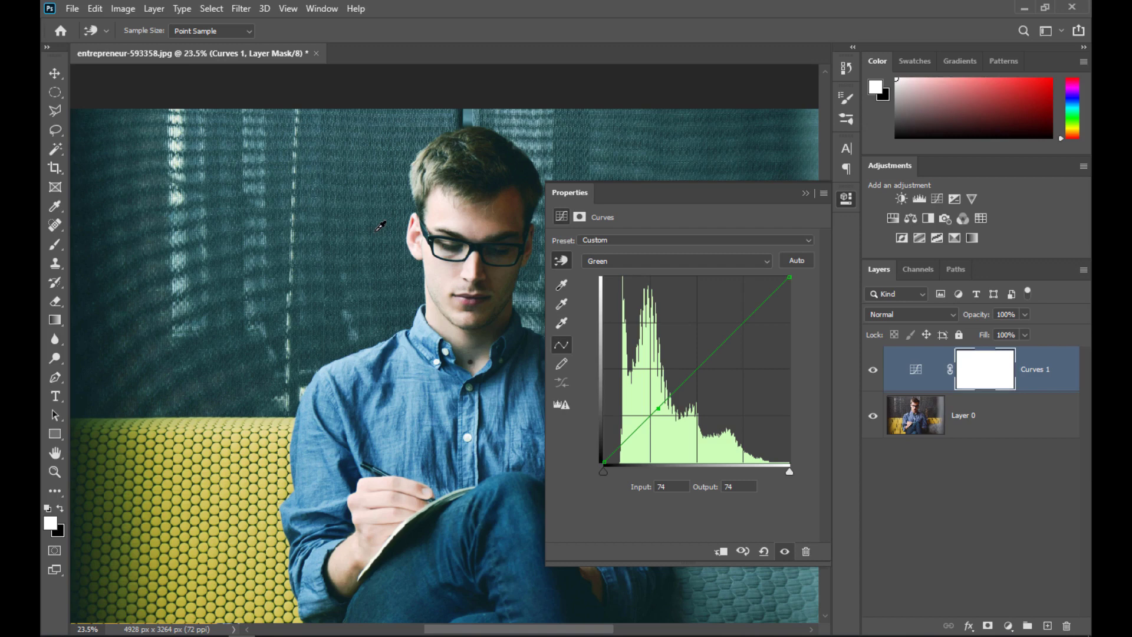
left_click_drag(380, 226, 382, 244)
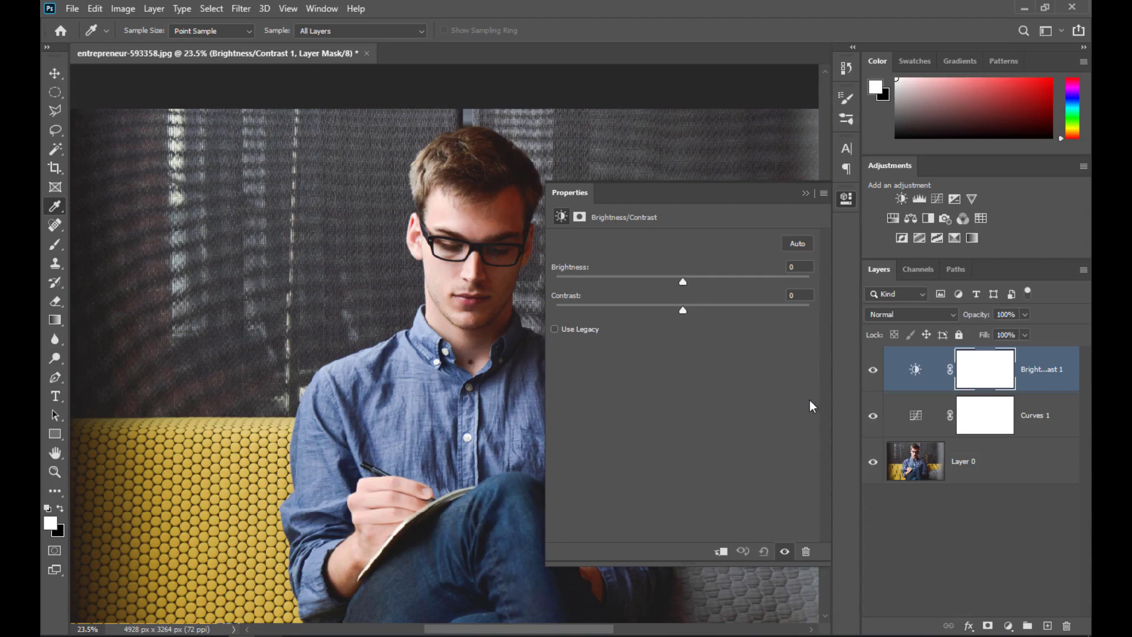
Try raising brightness and contrast, then set both values back to 0.
left_click_drag(681, 281, 690, 280)
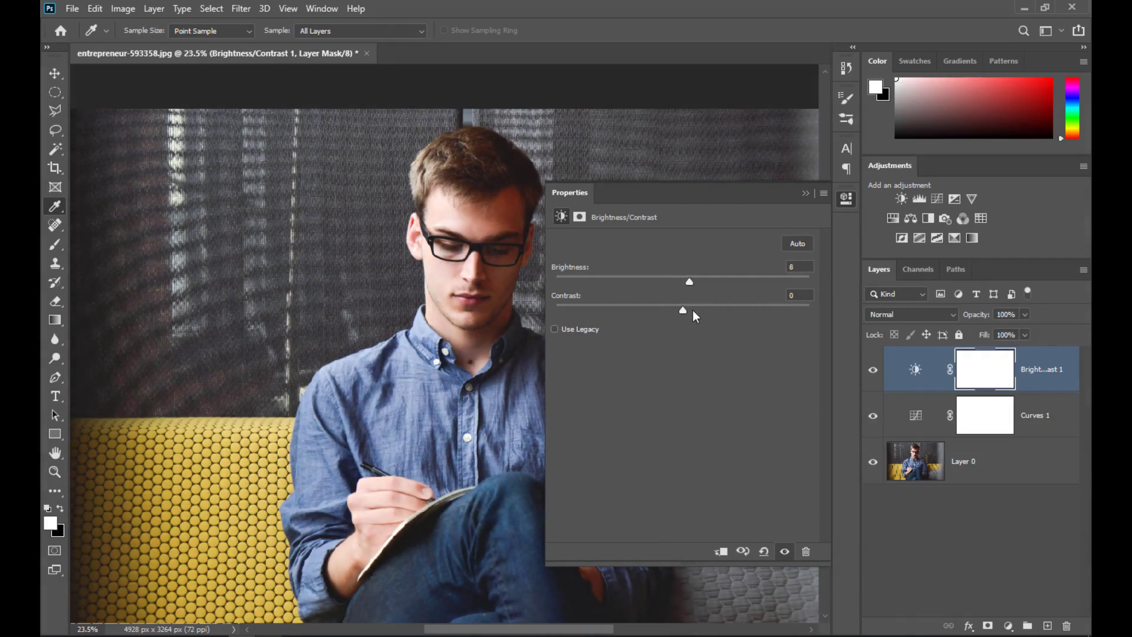
scroll(450, 320, "down", 1)
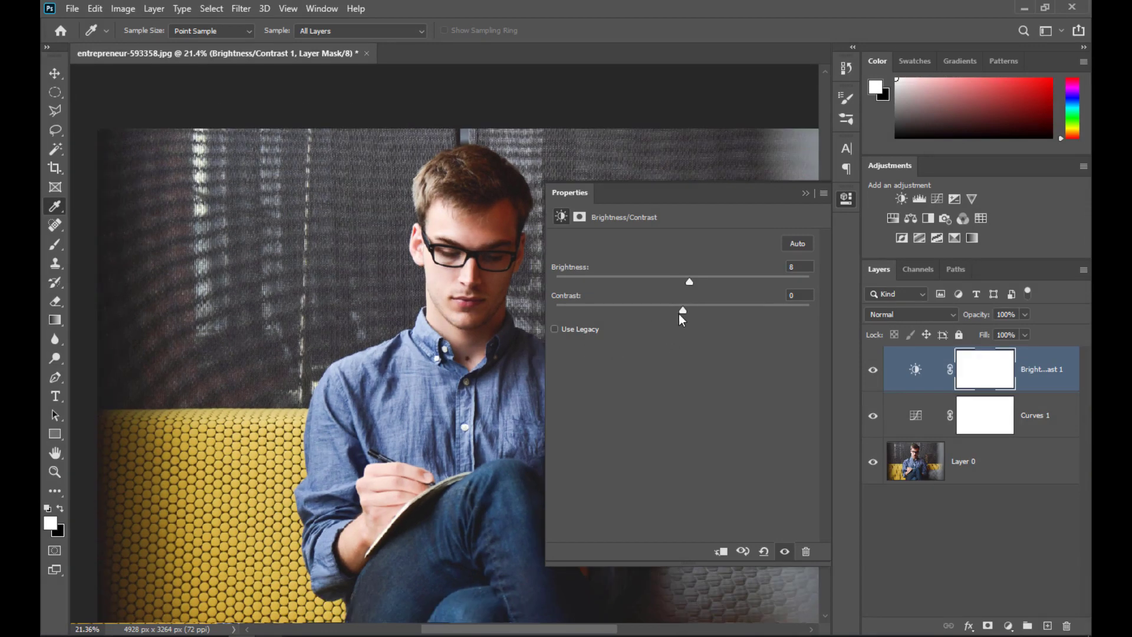
mouse_move(674, 311)
left_mouse_down()
mouse_move(712, 311)
mouse_move(684, 311)
left_mouse_up()
left_click(793, 295)
type("0")
left_click(789, 267)
type("0")
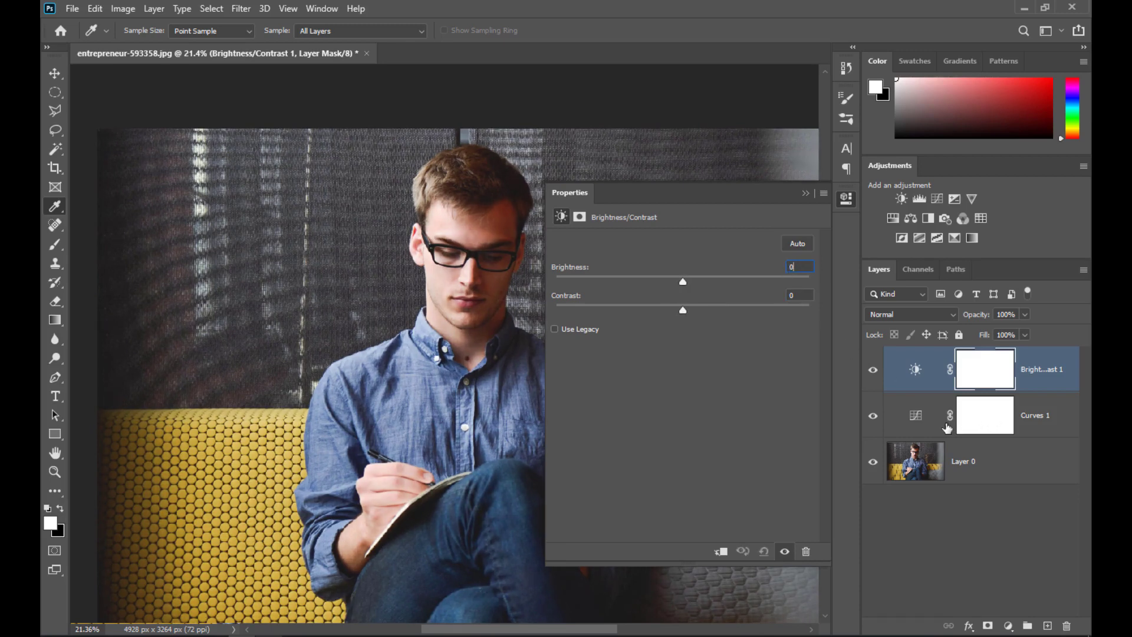
Add highlight, shadow and midtone points to the Curves 1 RGB curve, then select Brightness/Contrast 1.
left_click(926, 421)
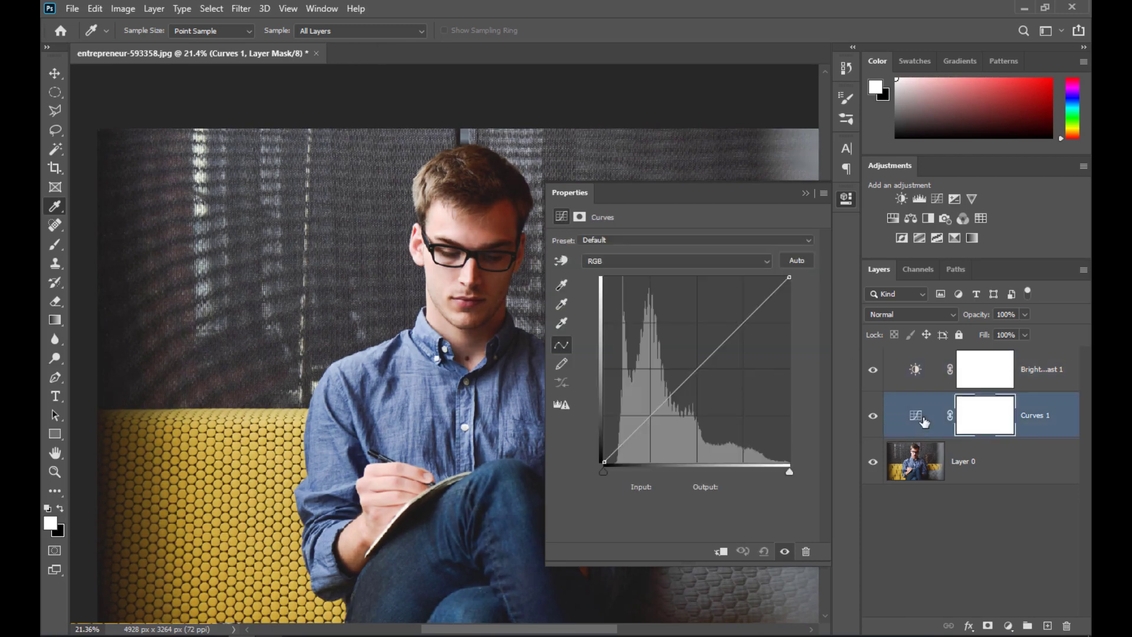
left_click(756, 308)
left_click(638, 424)
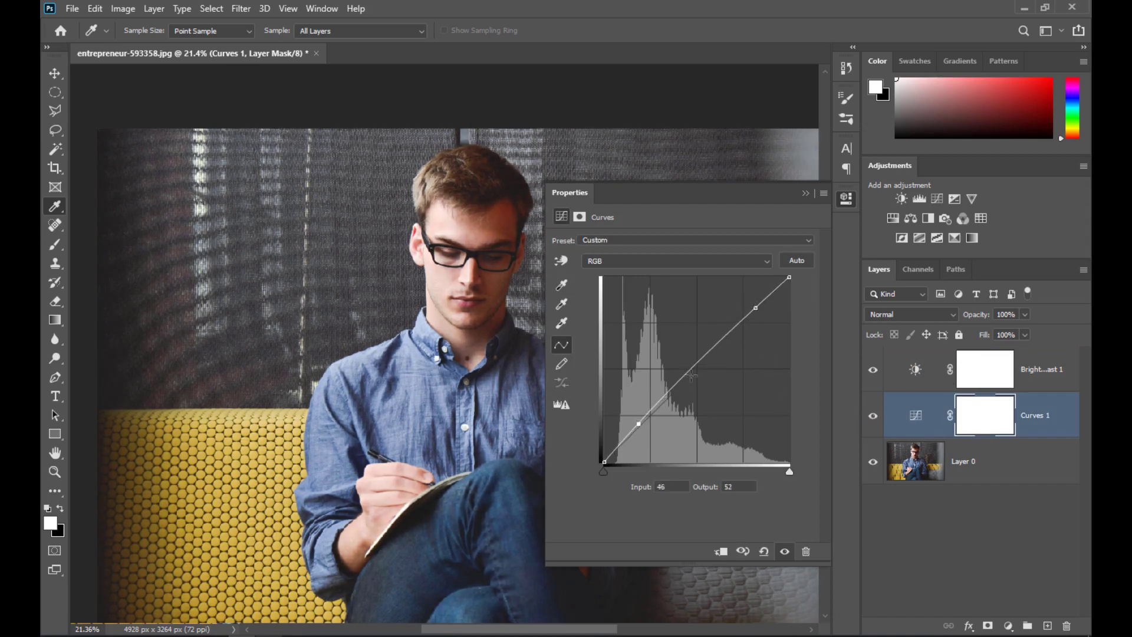
left_click(692, 370)
left_click(915, 368)
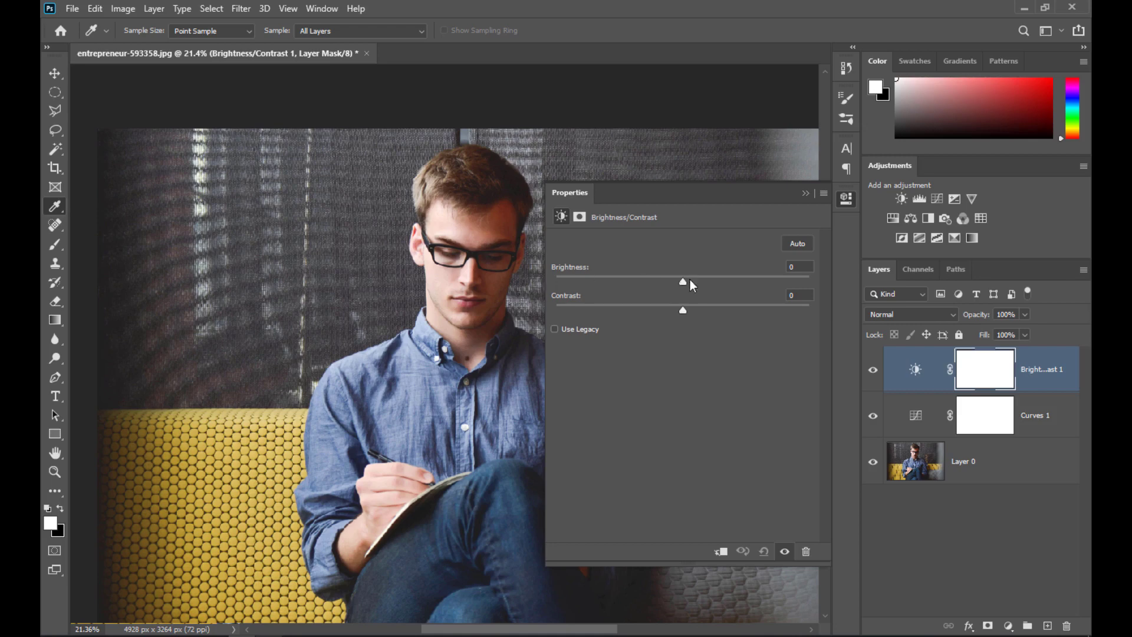
Experiment with brightness, leave it at 0, and reset Curves 1 to a straight line.
left_click_drag(682, 281, 705, 277)
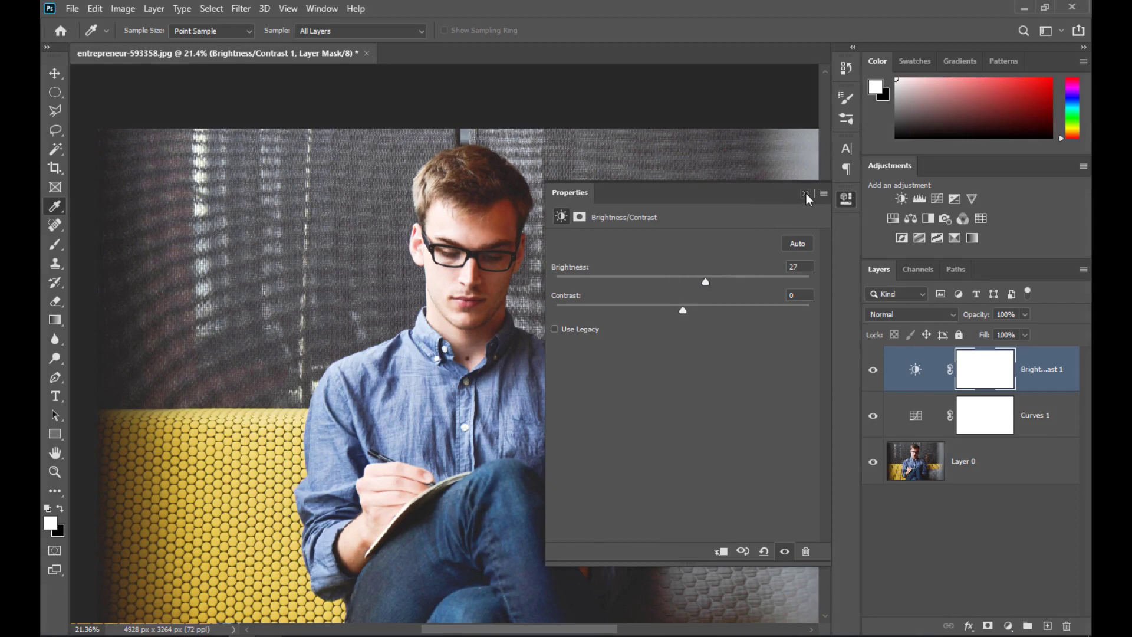
left_click(805, 193)
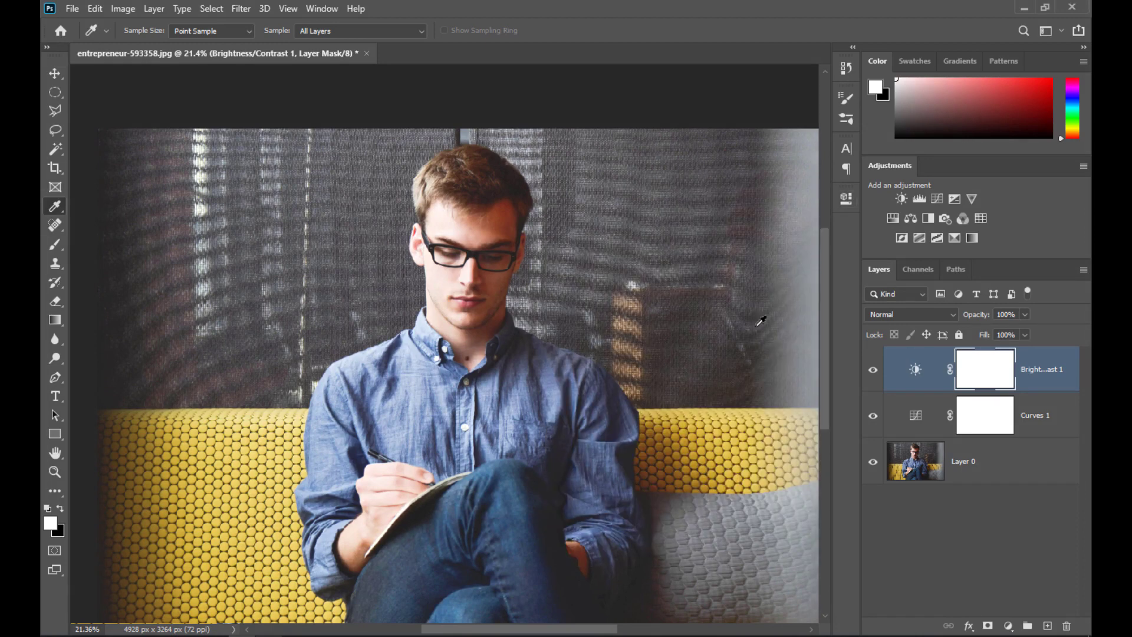
double_click(915, 369)
left_click_drag(694, 281, 647, 287)
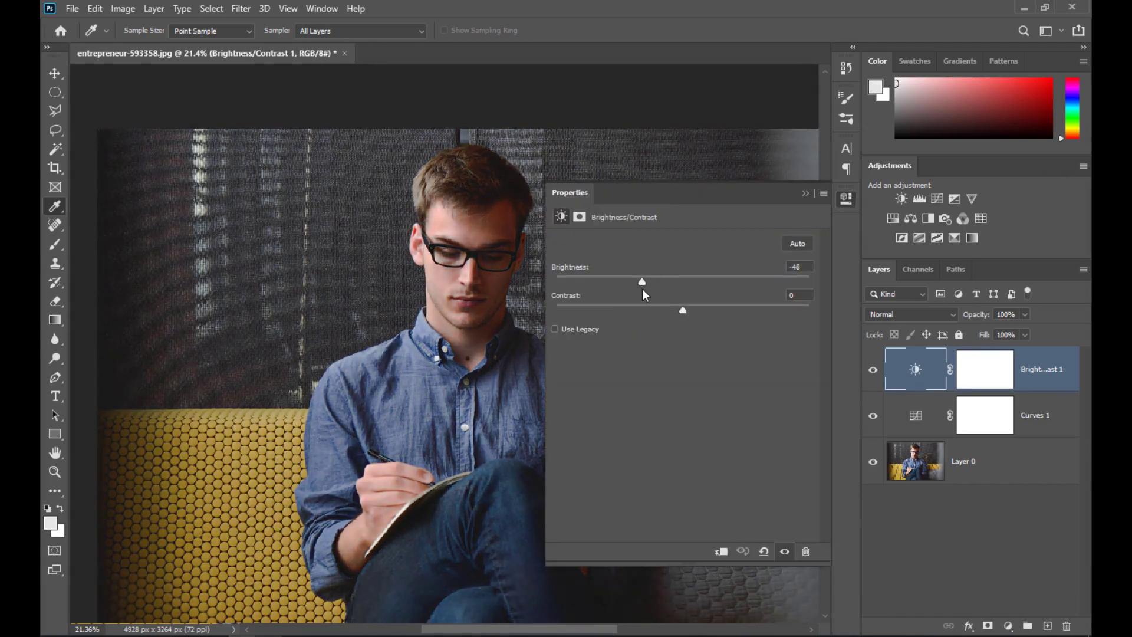
left_click_drag(808, 267, 761, 270)
type("0")
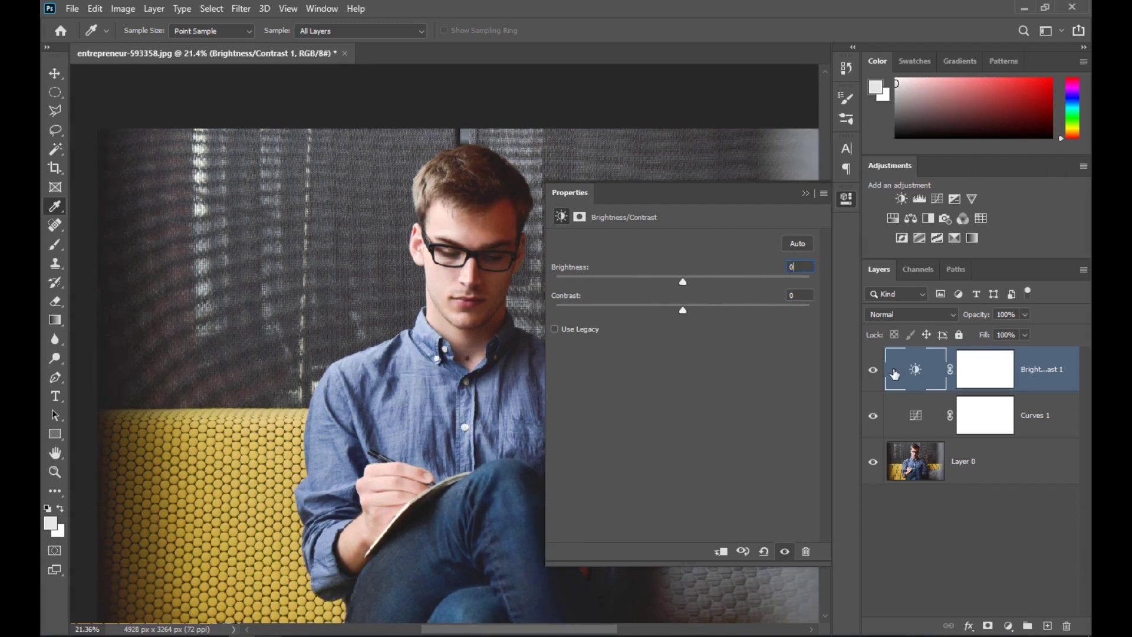
left_click(915, 415)
left_click(762, 551)
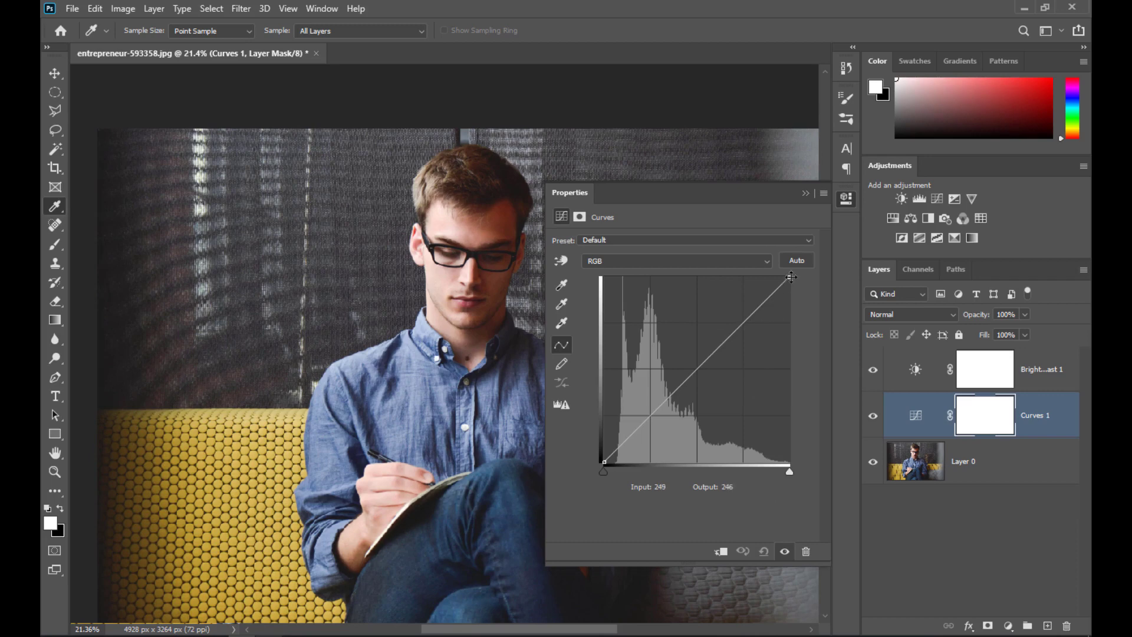
Try a pulled-in white point plus highlight and upper-midtone points on Curves 1, then reset the curve straight.
left_click_drag(790, 277, 763, 277)
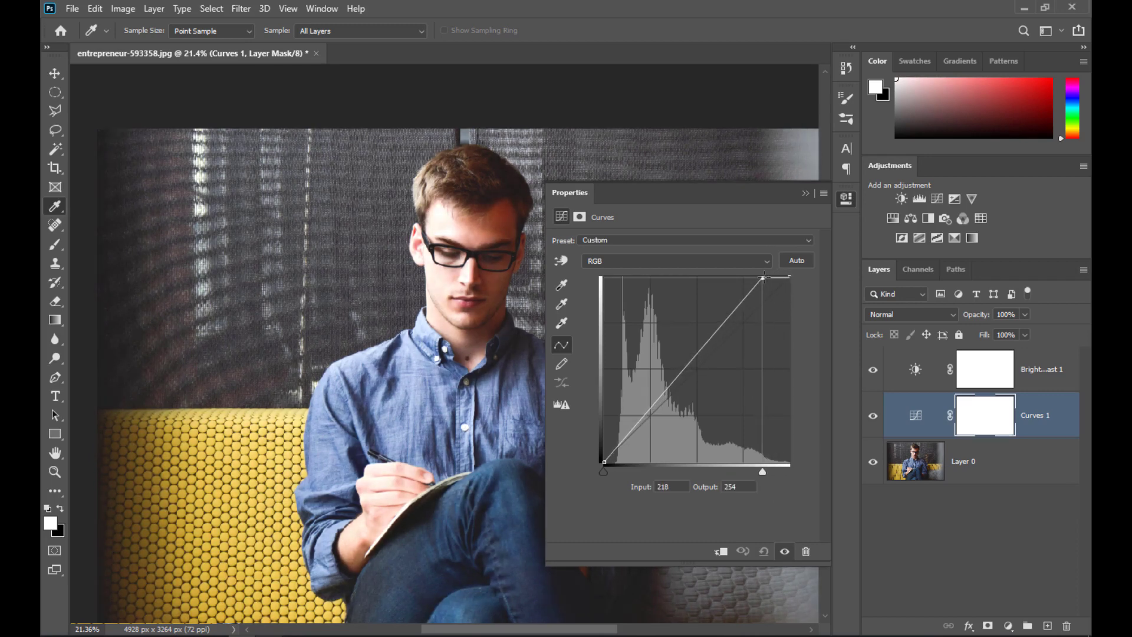
left_click_drag(763, 277, 791, 276)
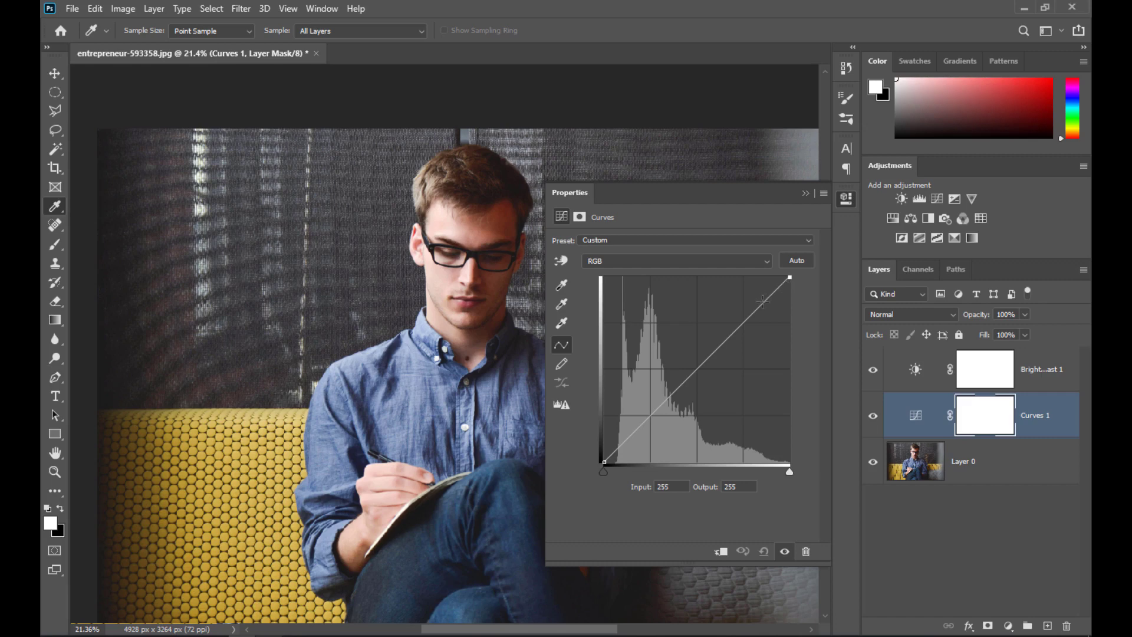
left_click(762, 302)
left_click_drag(763, 302, 765, 306)
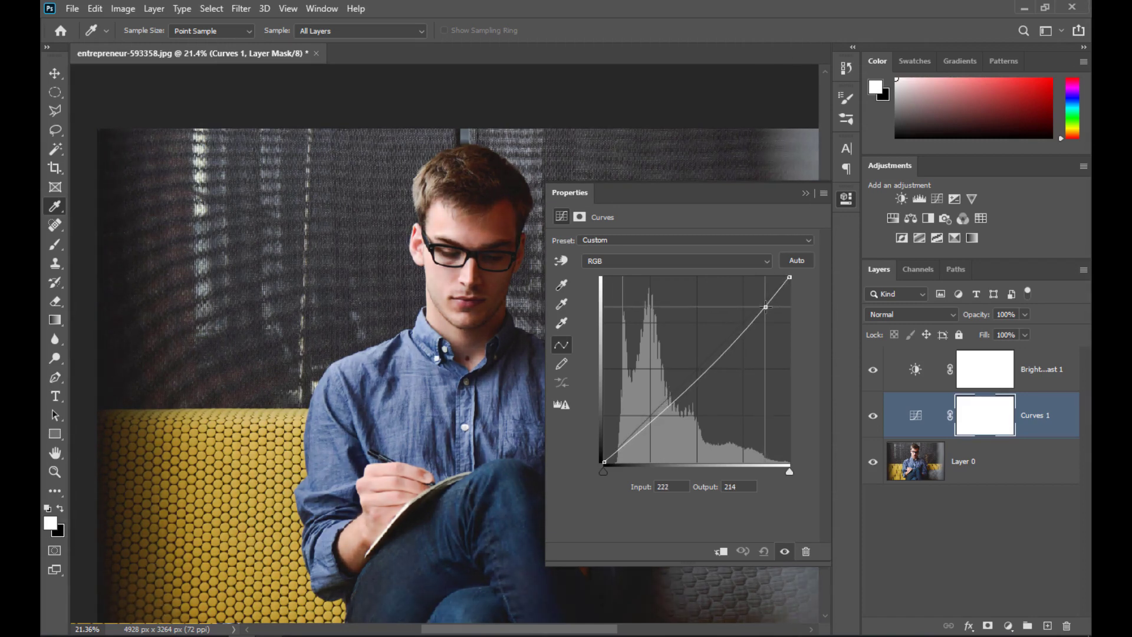
left_click(735, 335)
left_click_drag(735, 336, 737, 338)
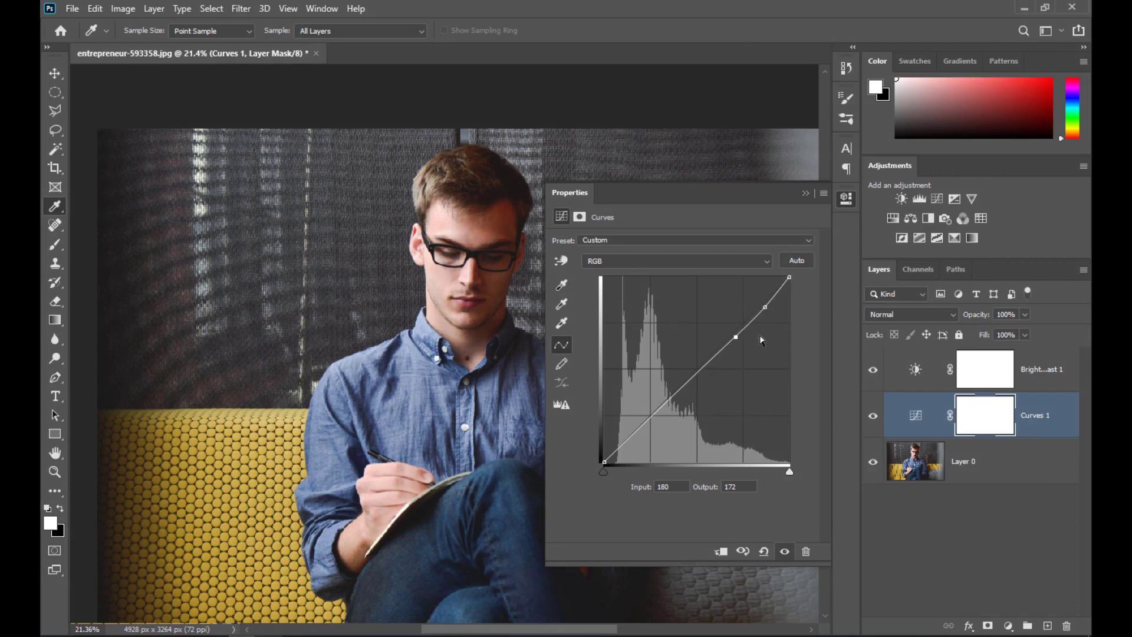
left_click(763, 551)
left_click(915, 369)
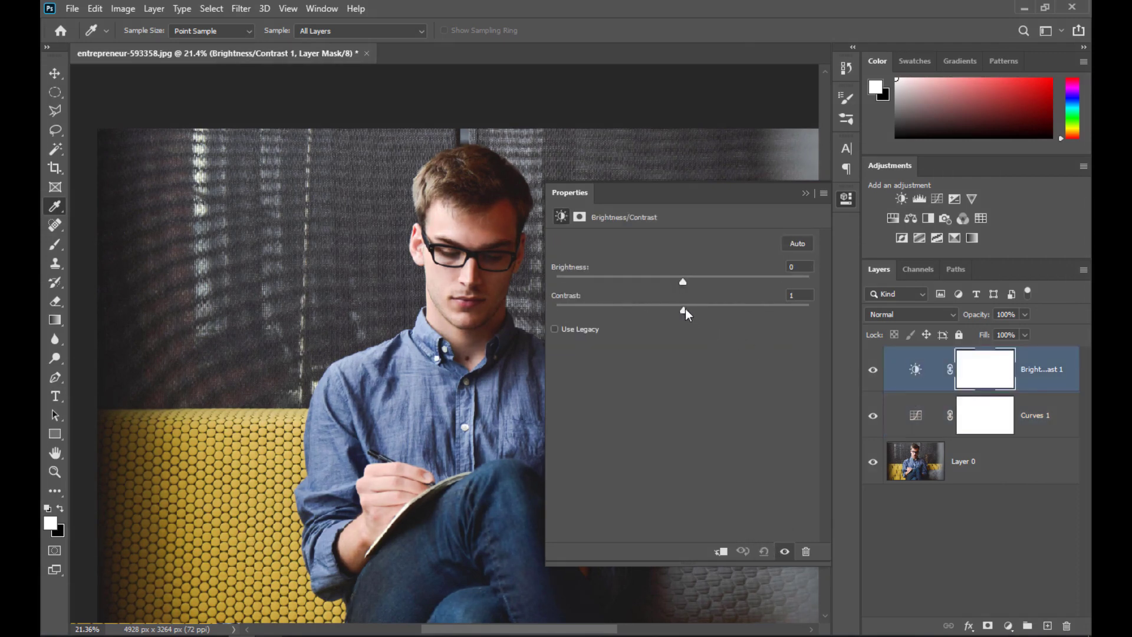
Raise Brightness/Contrast contrast to 15, then set it back to 0.
left_click_drag(684, 309, 702, 307)
double_click(796, 295)
type("0")
left_click(915, 418)
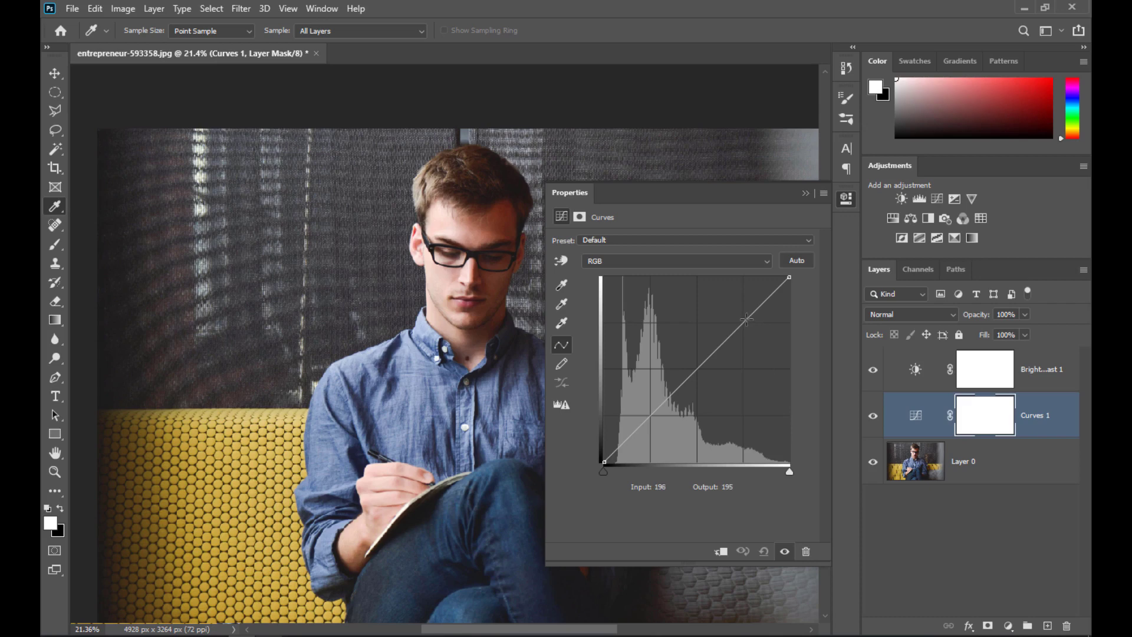
Add shadow, midtone and highlight points to Curves 1, pulling shadows down and highlights up.
left_click(747, 319)
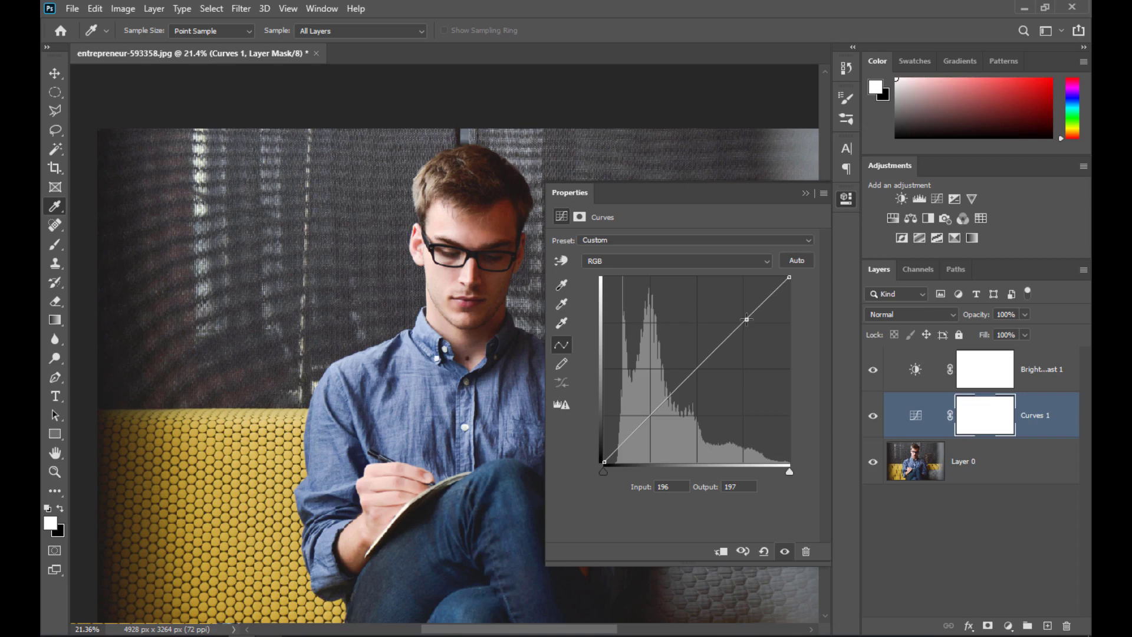
left_click(639, 425)
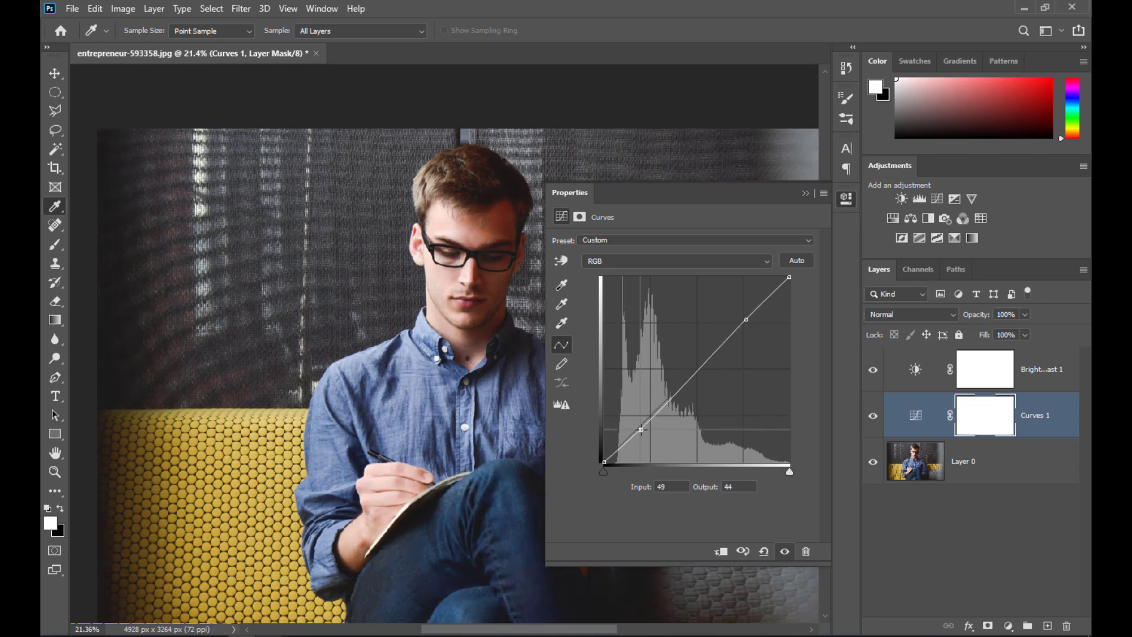
left_click_drag(639, 425, 643, 432)
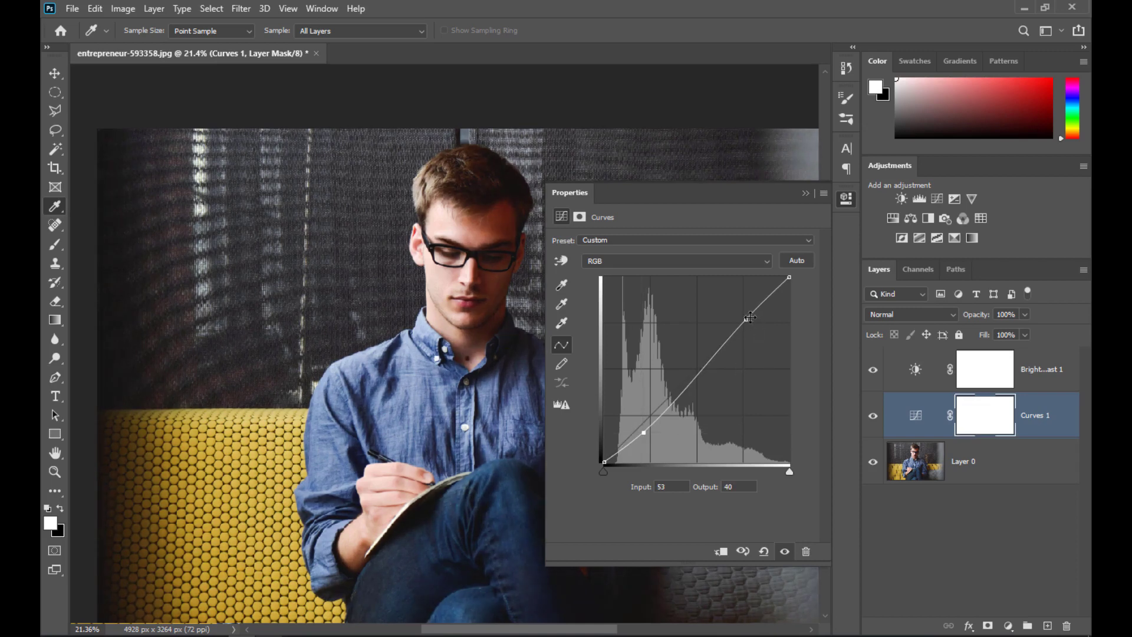
left_click(746, 318)
left_click_drag(746, 319, 744, 315)
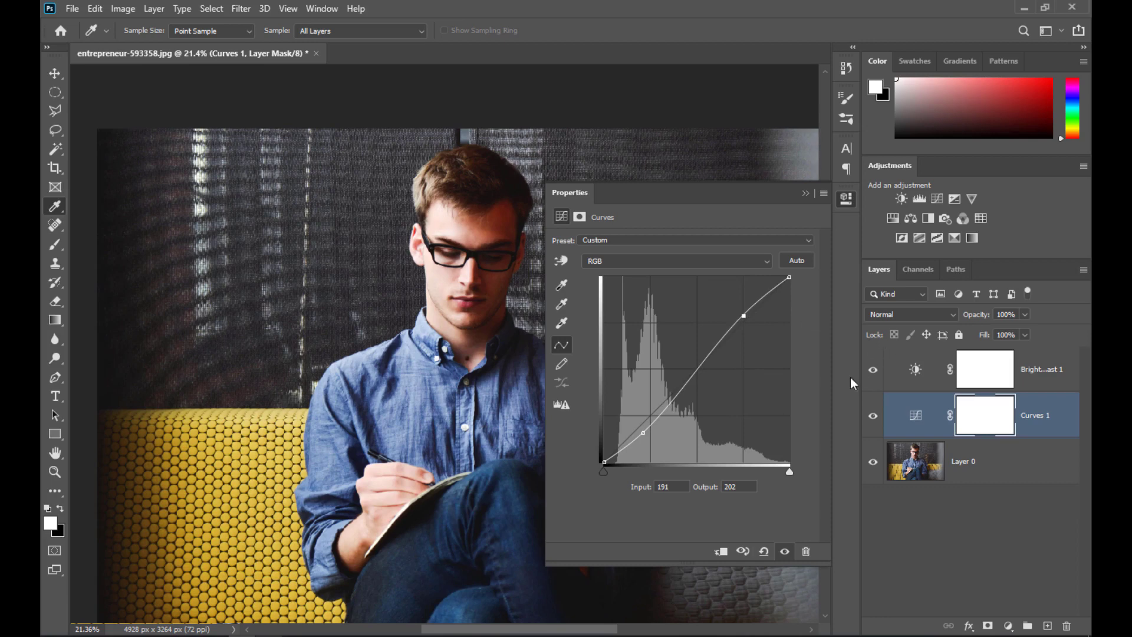
left_click(692, 377)
left_click_drag(692, 377, 695, 379)
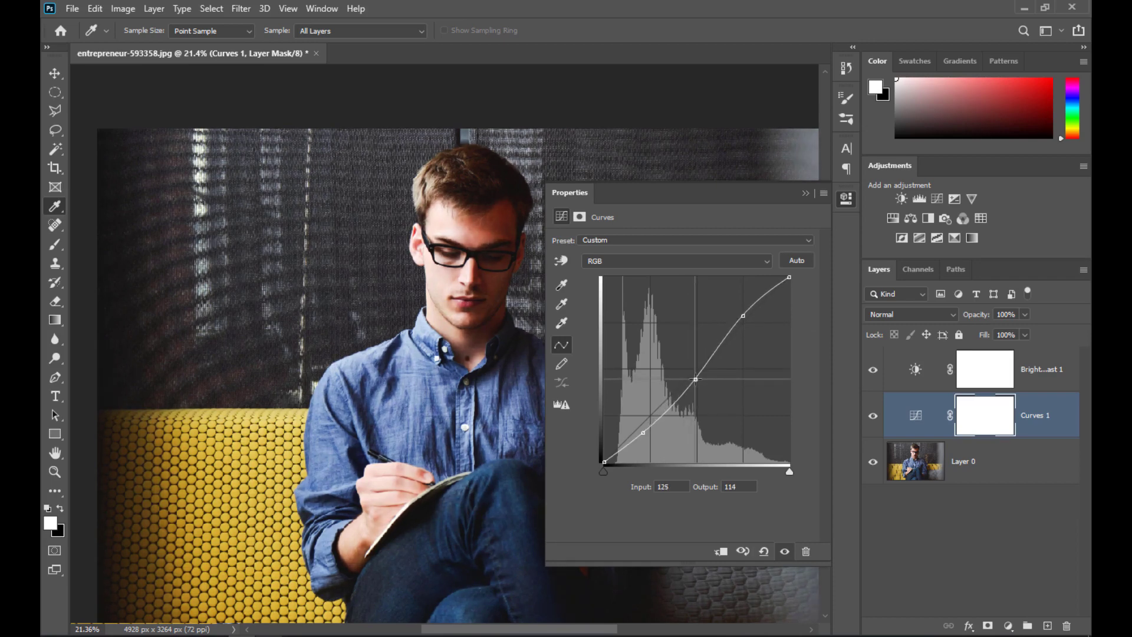
left_click(909, 382)
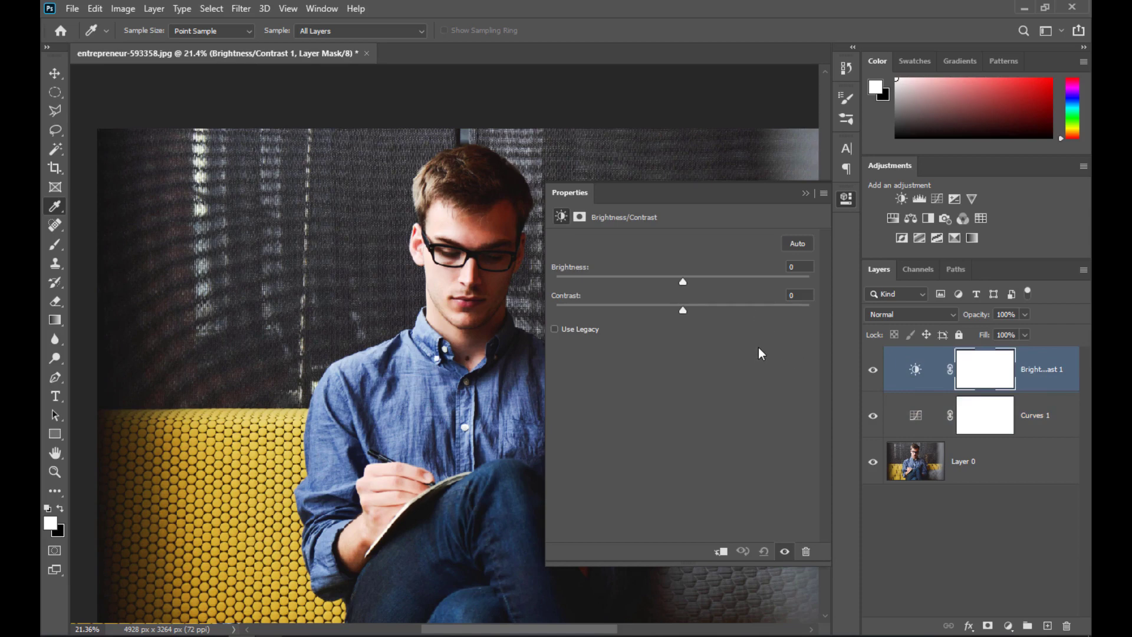
Reset the curves layer to a straight line, then sample a tone with the on-image adjustment tool.
left_click(917, 416)
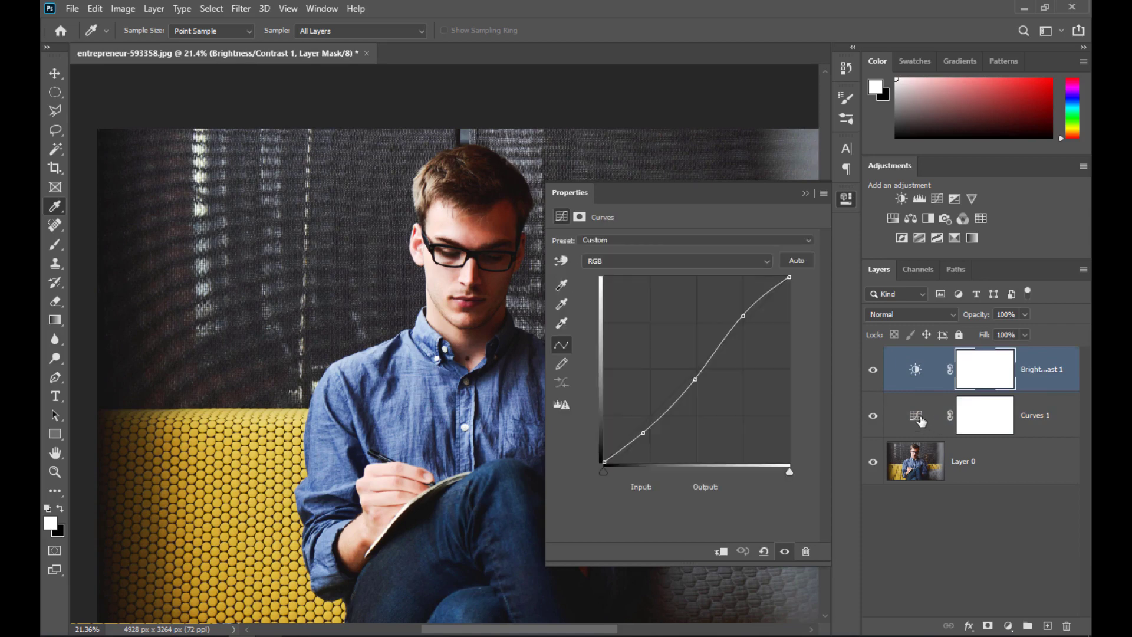
left_click(763, 551)
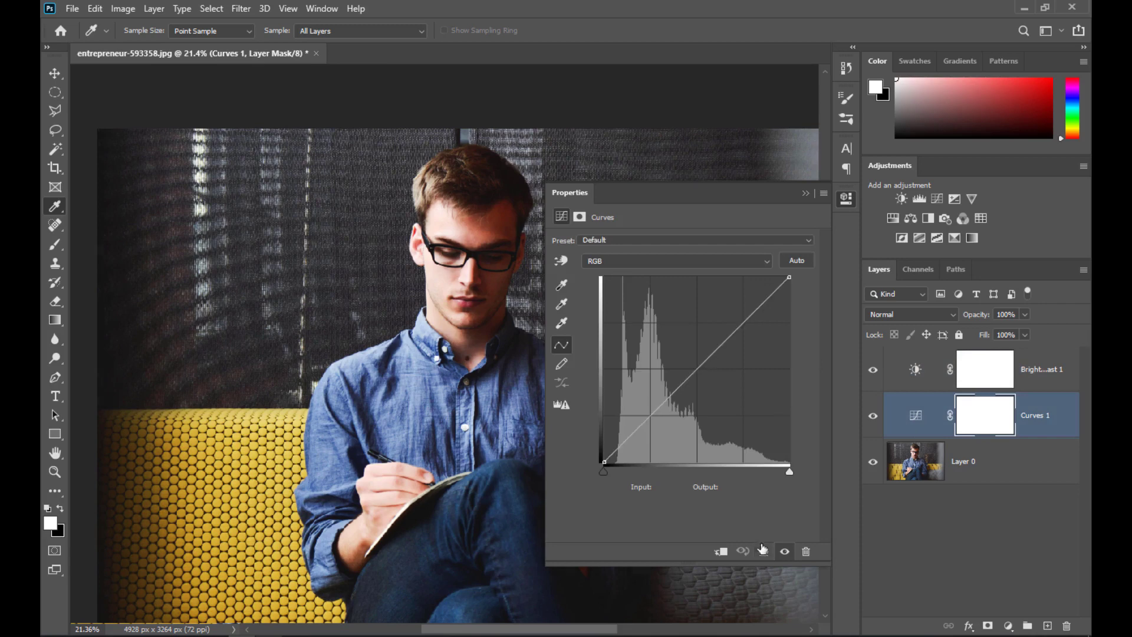
left_click(562, 260)
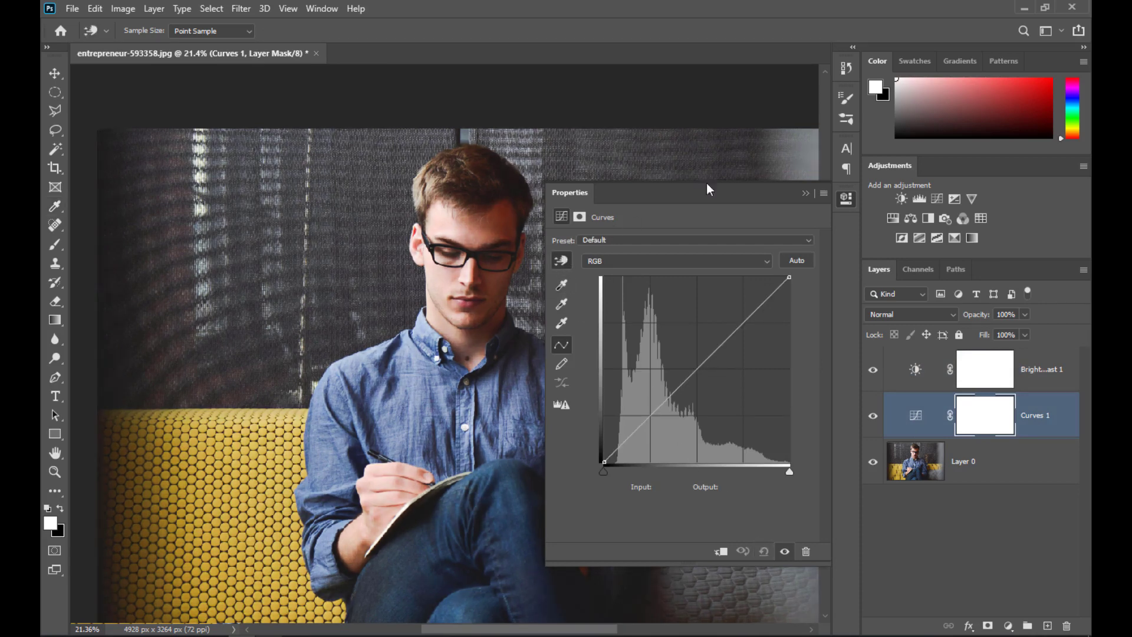
left_click(762, 155)
left_click(902, 367)
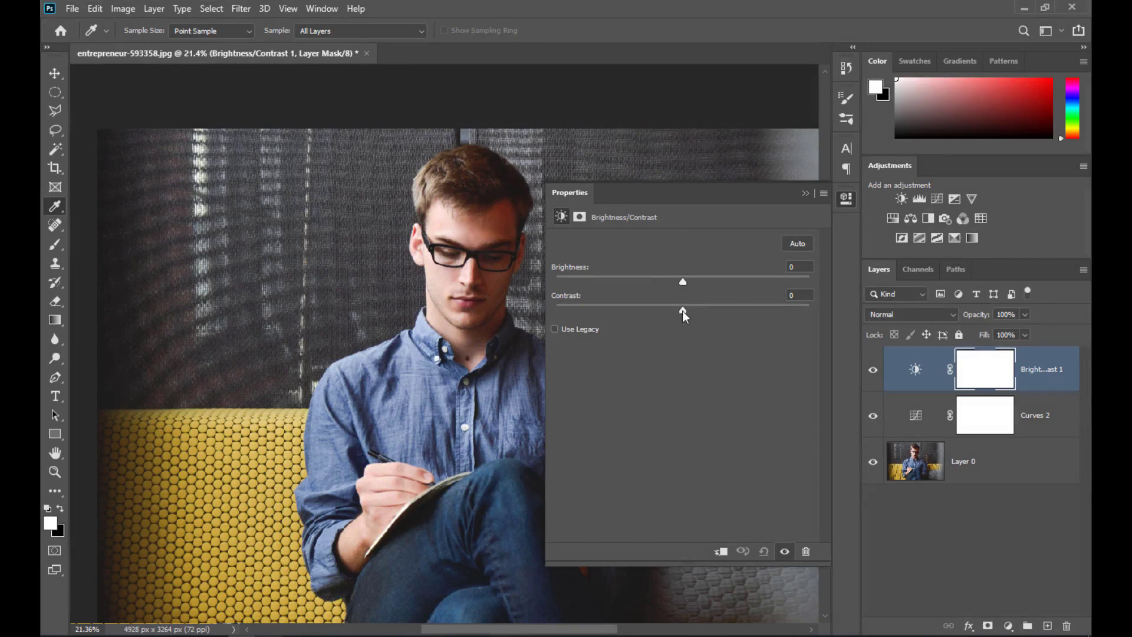
Preview Brightness at -150, then reset it to 0.
left_click_drag(683, 282, 546, 286)
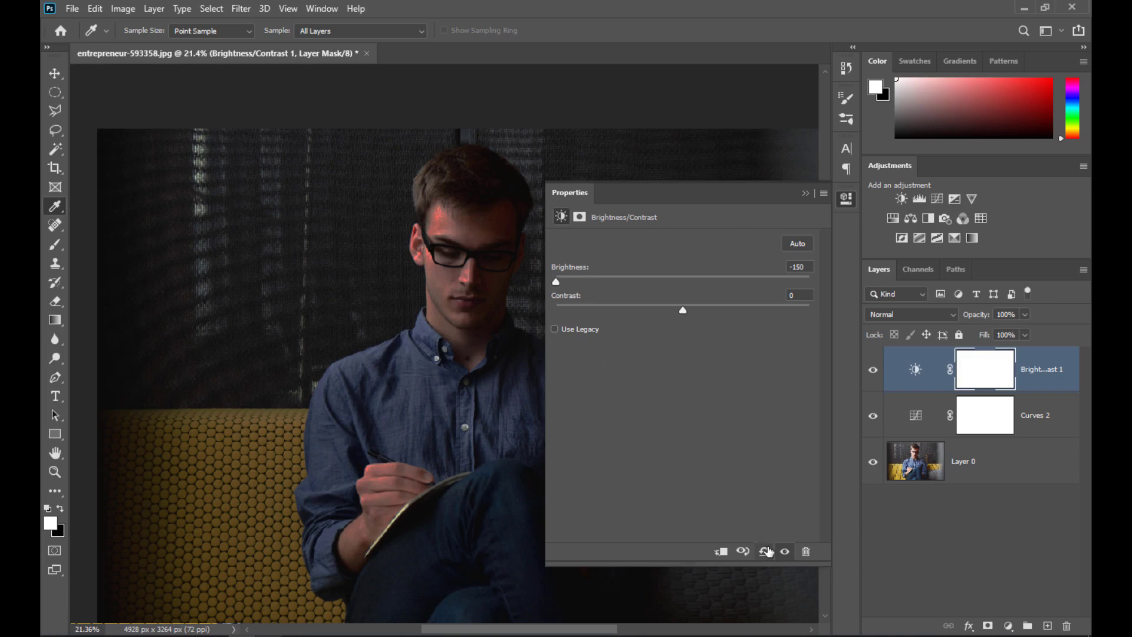
left_click(764, 551)
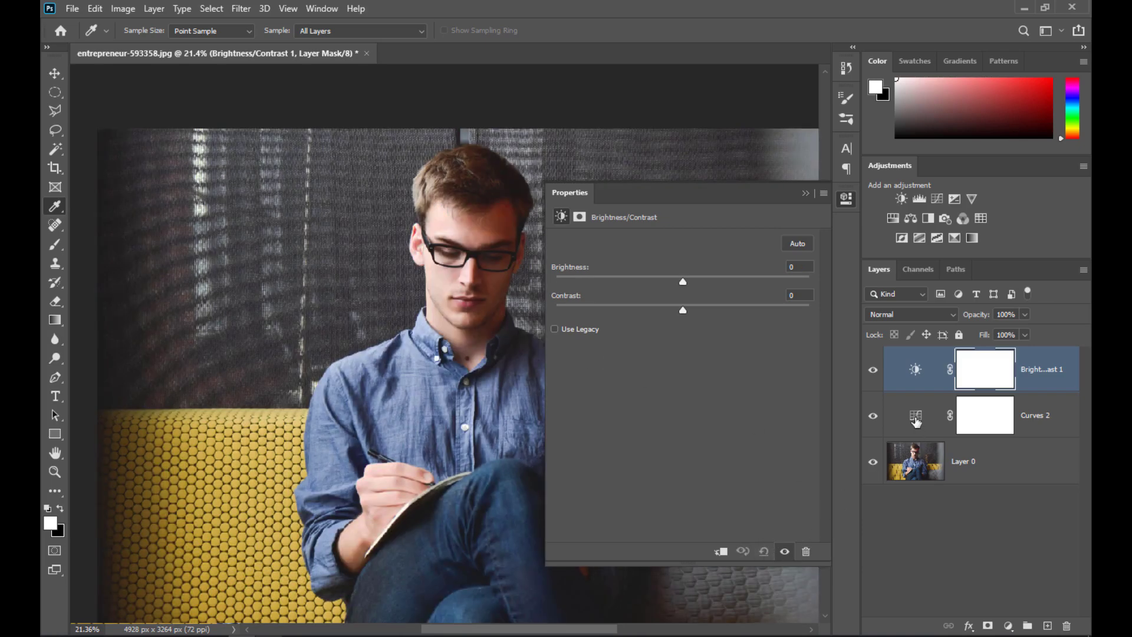
left_click(916, 422)
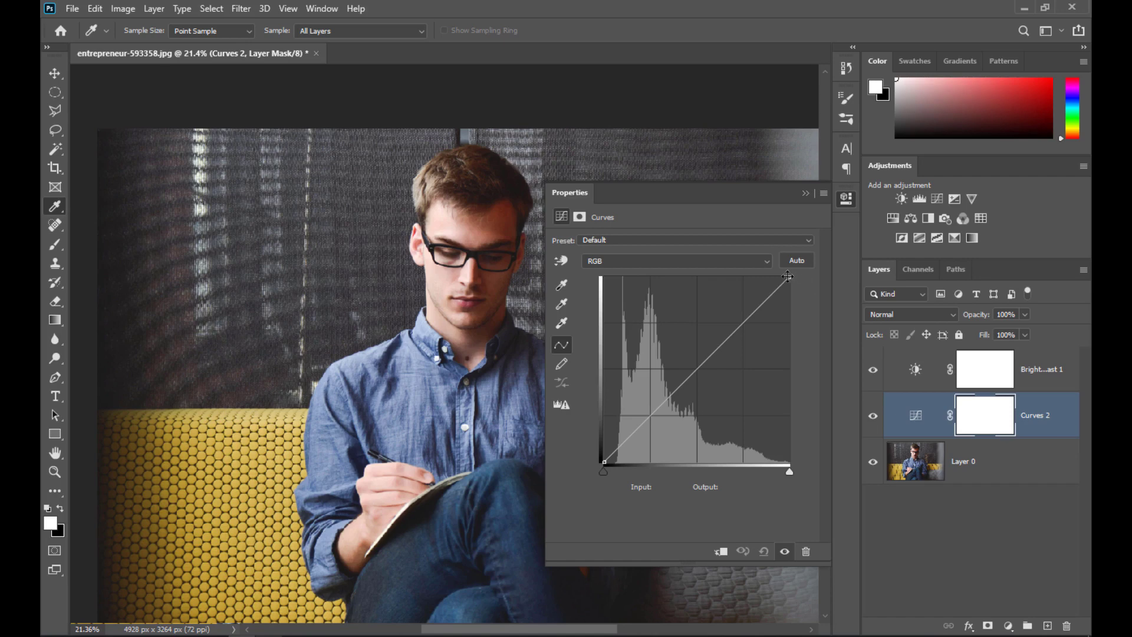
Drag the Curves 2 white point down to dim the highlights.
mouse_move(790, 277)
left_mouse_down()
mouse_move(835, 465)
mouse_move(843, 424)
left_mouse_up()
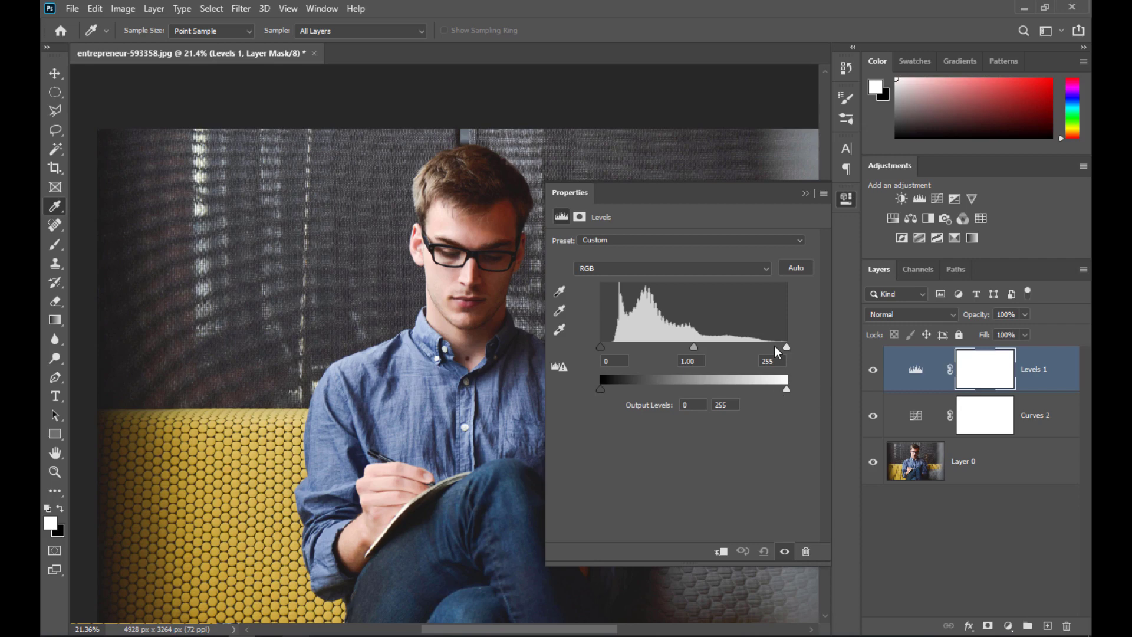
Set Levels 1 input white to 234 and midtones to 0.84, keeping black at 0.
left_click_drag(786, 346, 773, 348)
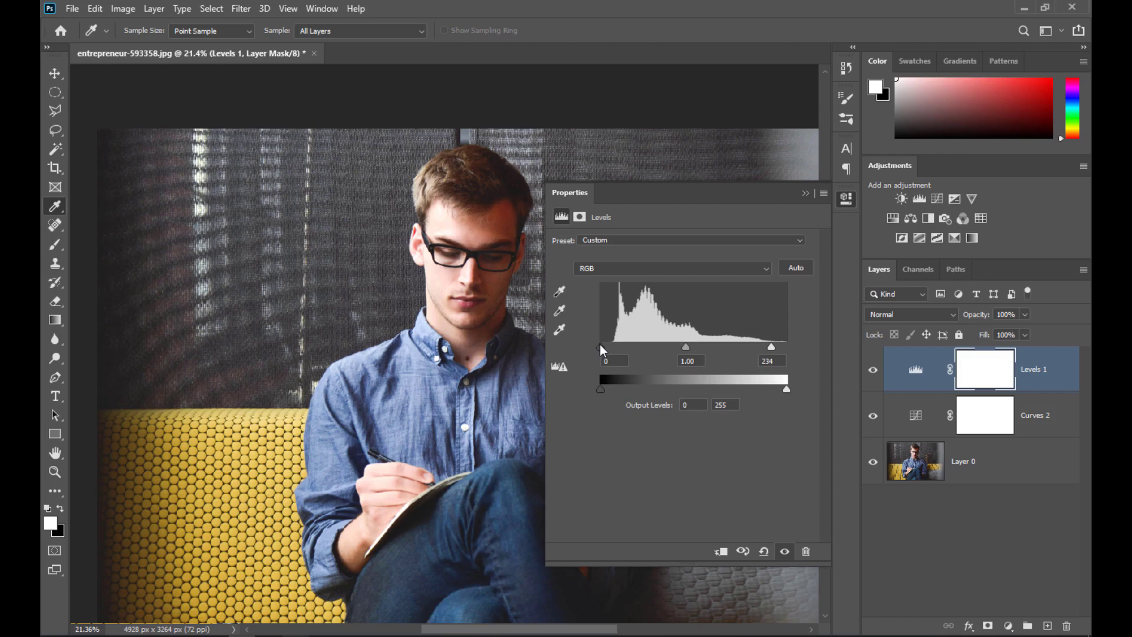
left_click_drag(600, 345, 593, 350)
left_click_drag(683, 345, 678, 346)
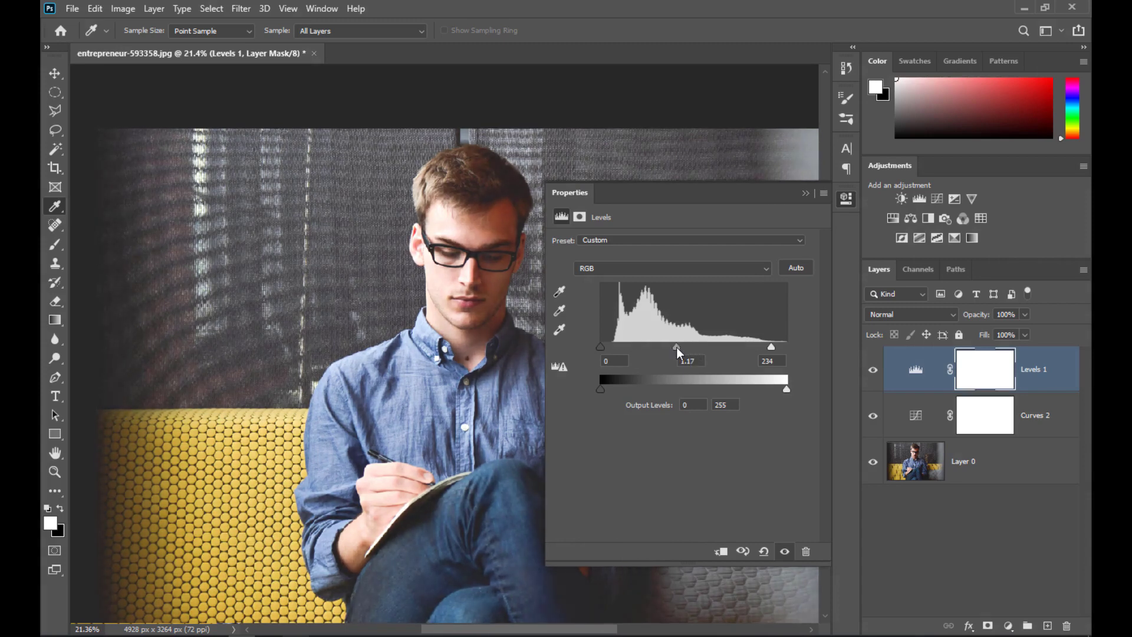
left_click_drag(677, 348, 695, 347)
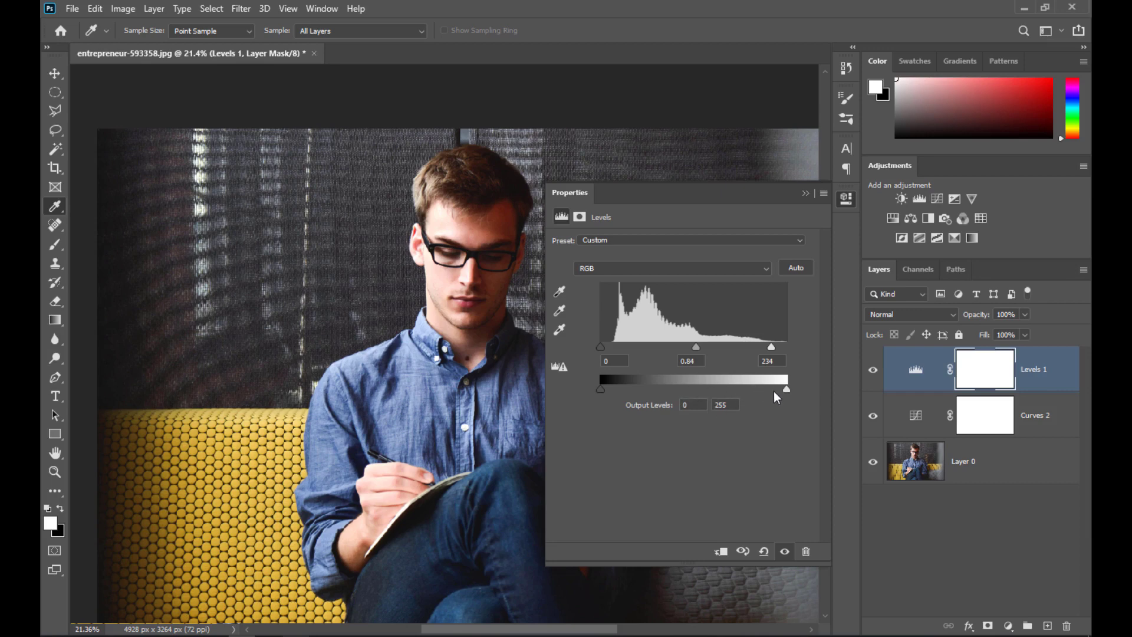
left_click_drag(787, 390, 766, 395)
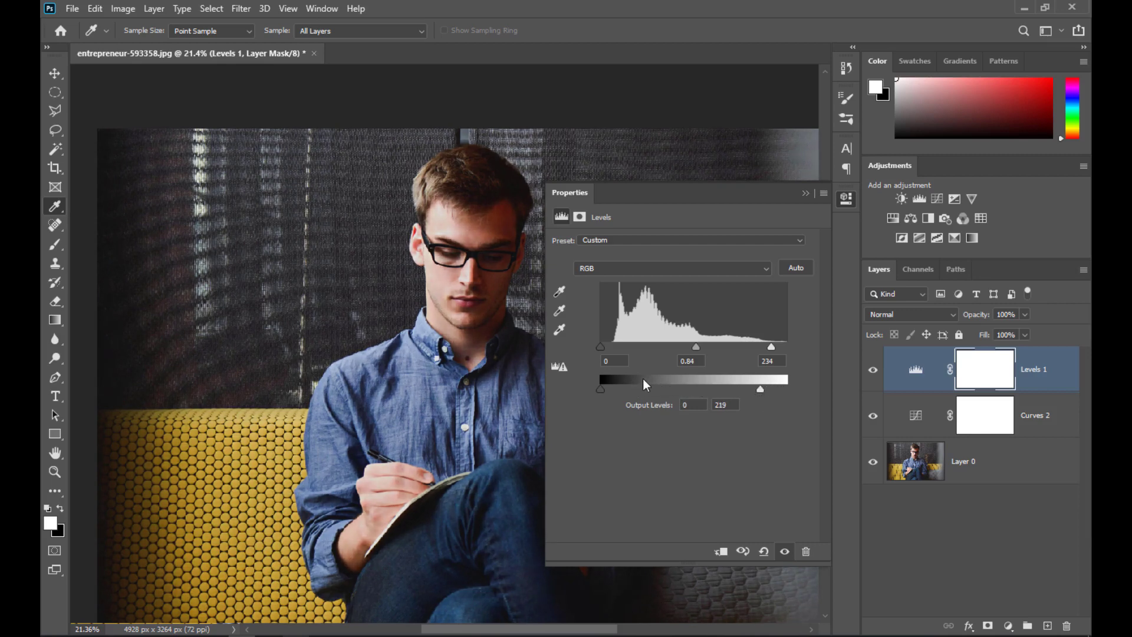
left_click_drag(761, 391, 786, 386)
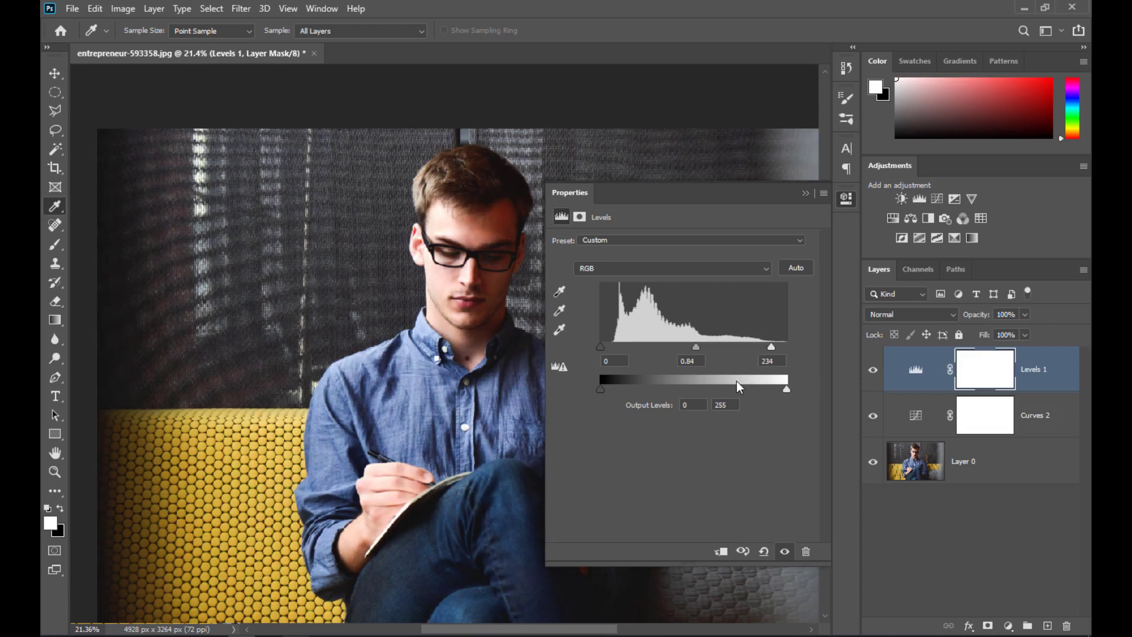
left_click_drag(599, 389, 623, 389)
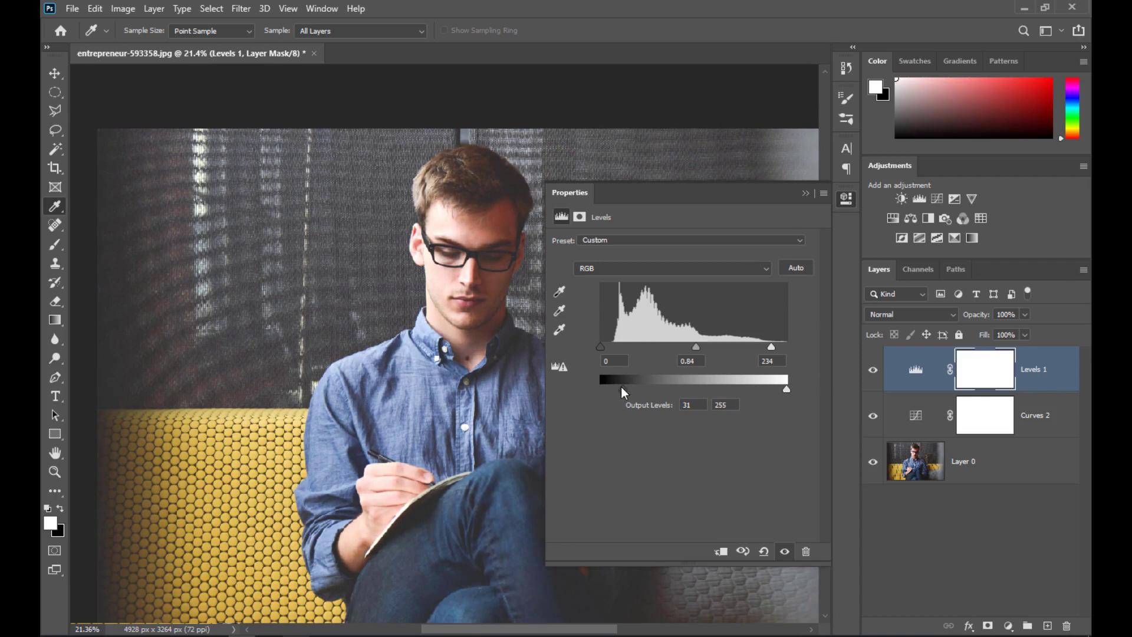
left_click_drag(624, 391, 659, 384)
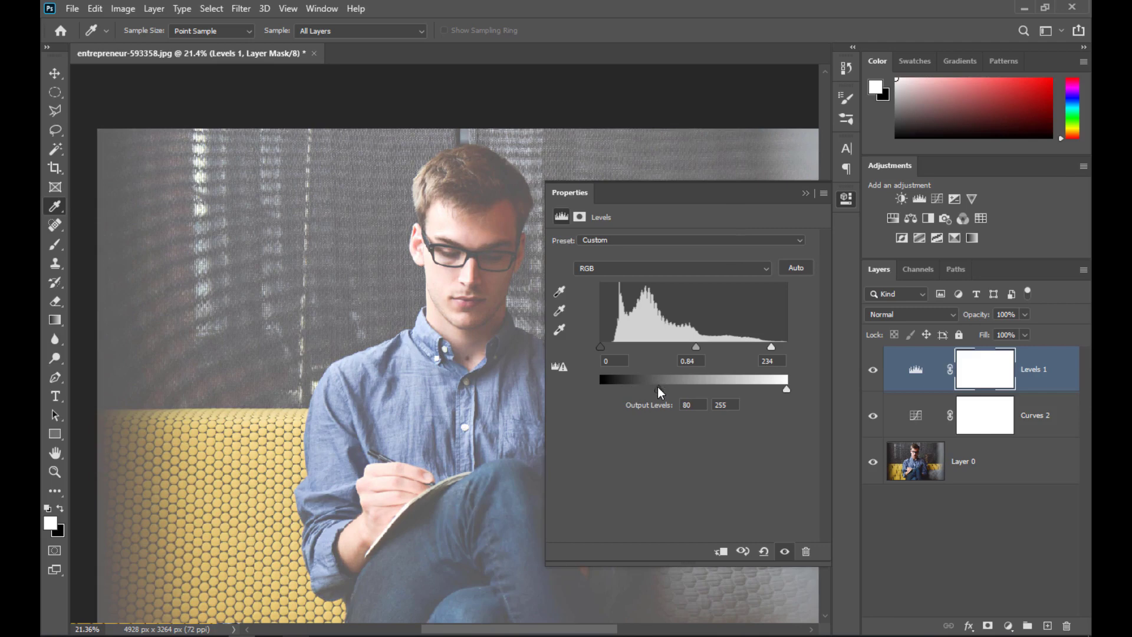
left_click_drag(658, 388, 600, 388)
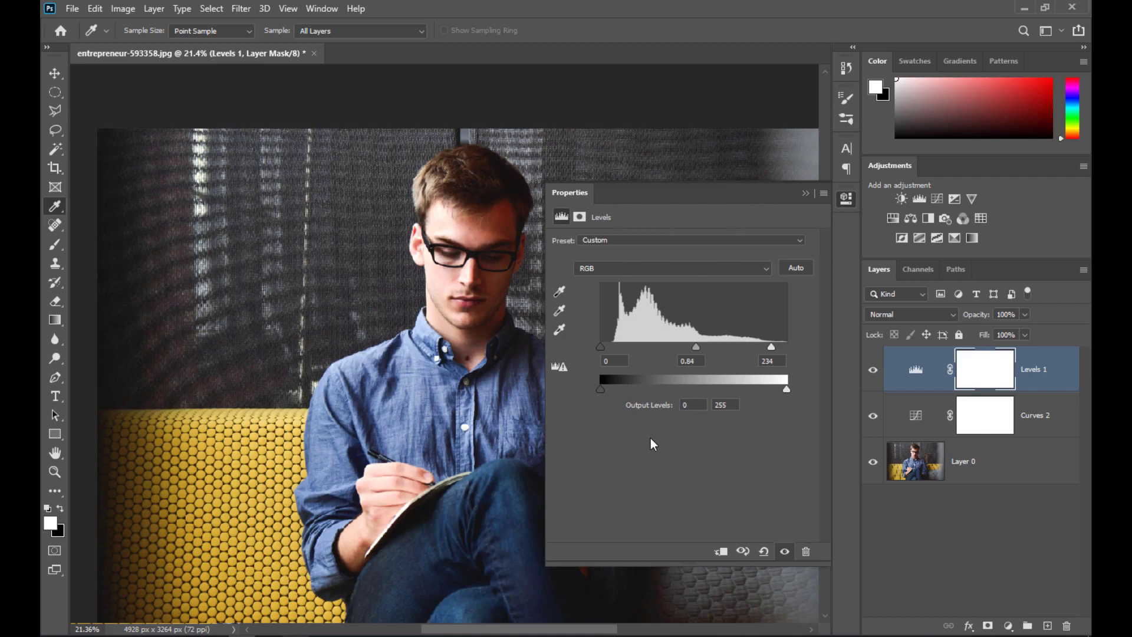
Nudge the Curves 2 black point and compare the Curves 2 and Levels 1 settings.
left_click(914, 419)
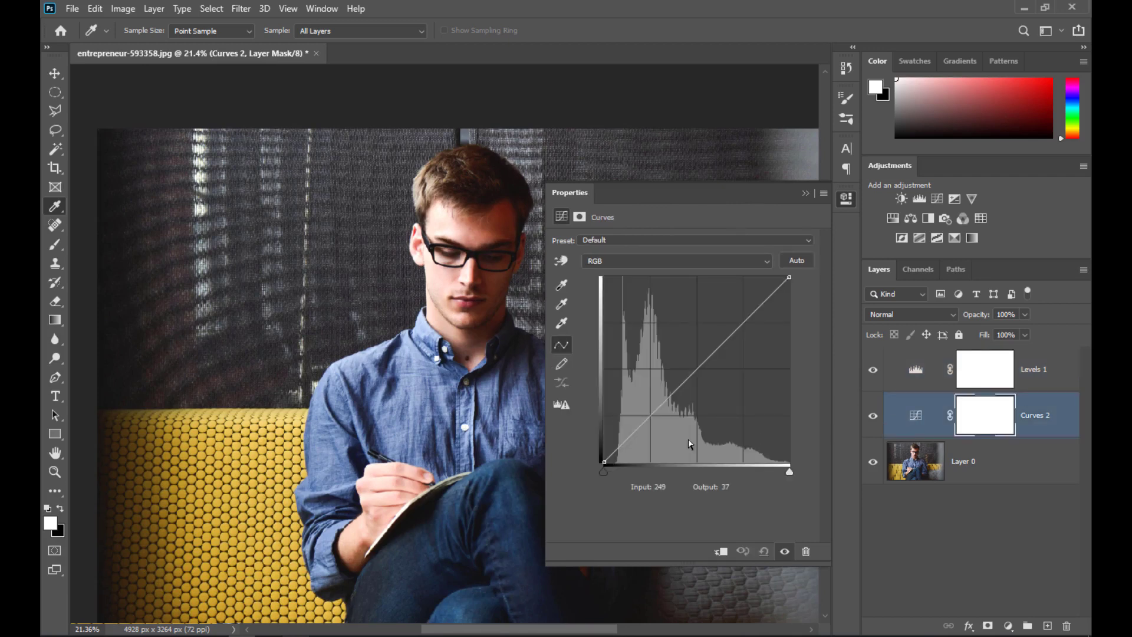
mouse_move(603, 461)
left_mouse_down()
mouse_move(604, 444)
mouse_move(604, 462)
left_mouse_up()
left_click(916, 369)
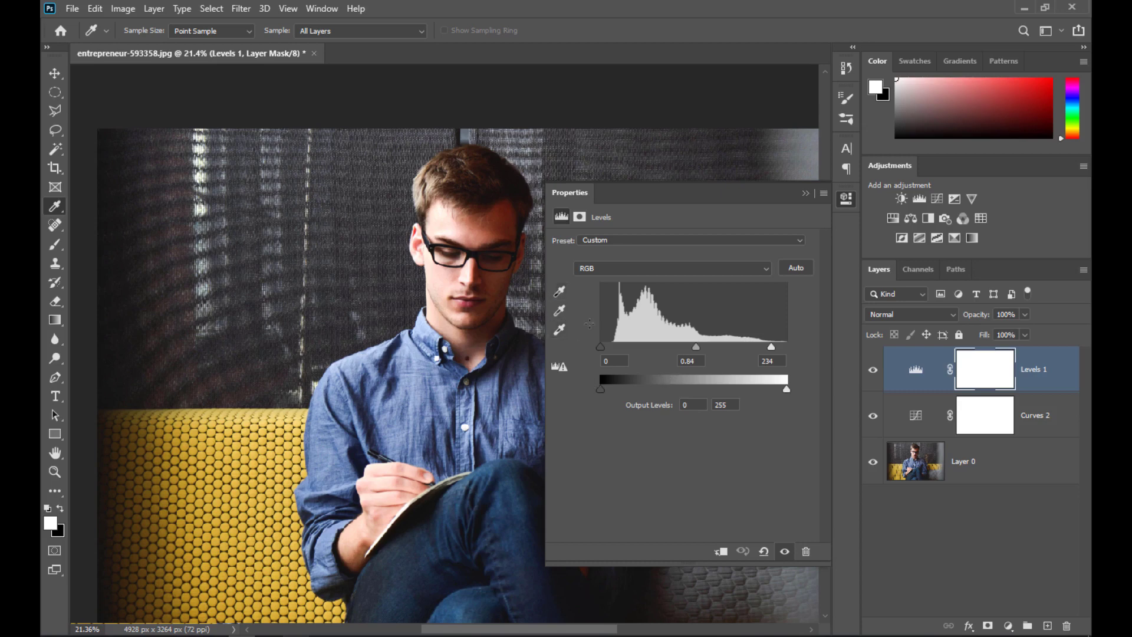
left_click(928, 422)
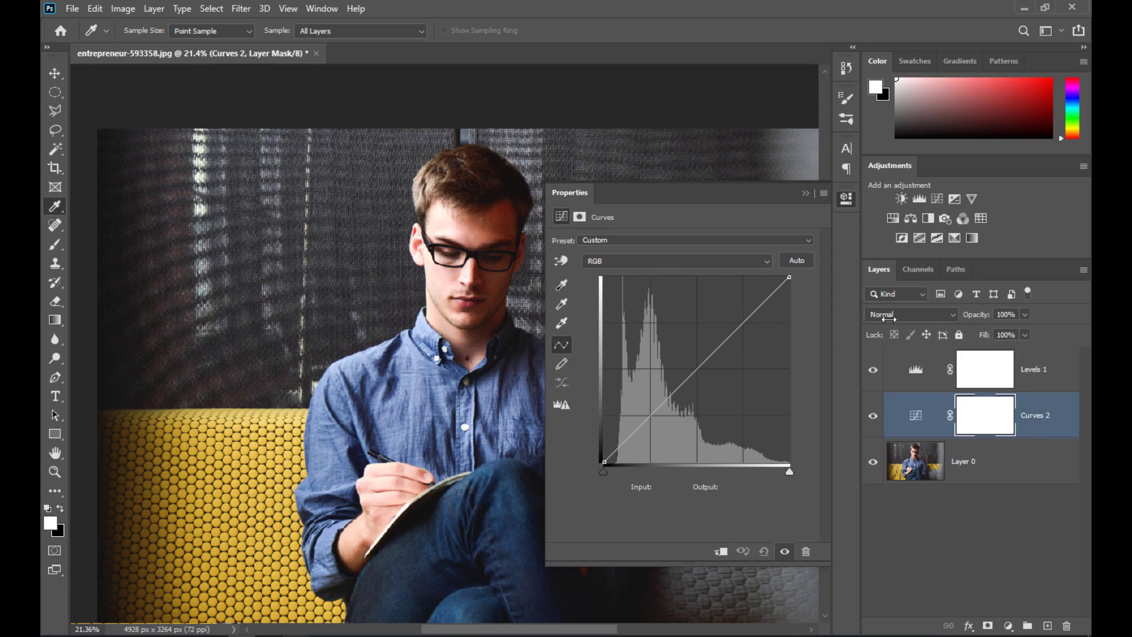
left_click(916, 369)
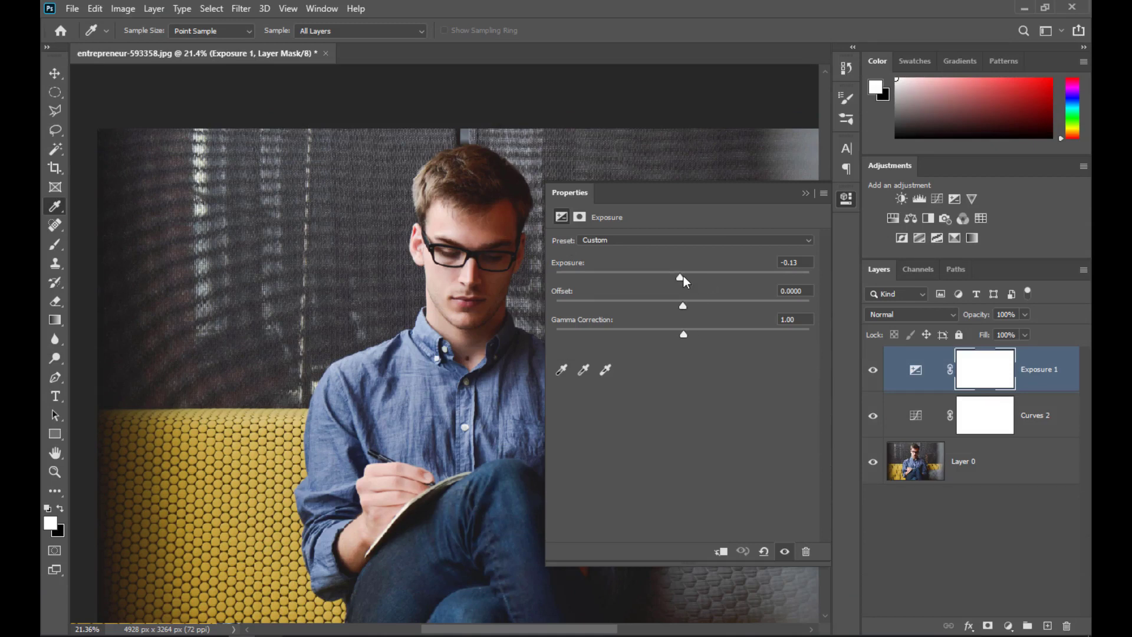
mouse_move(681, 277)
left_mouse_down()
mouse_move(637, 277)
mouse_move(753, 277)
left_mouse_up()
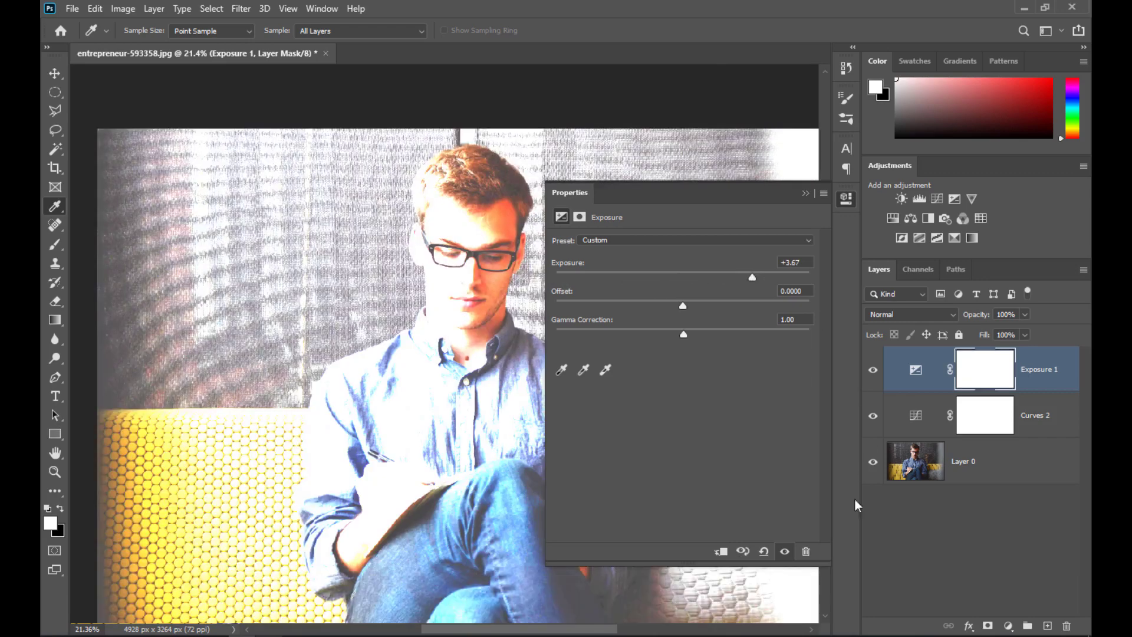
left_click(763, 551)
left_click(924, 424)
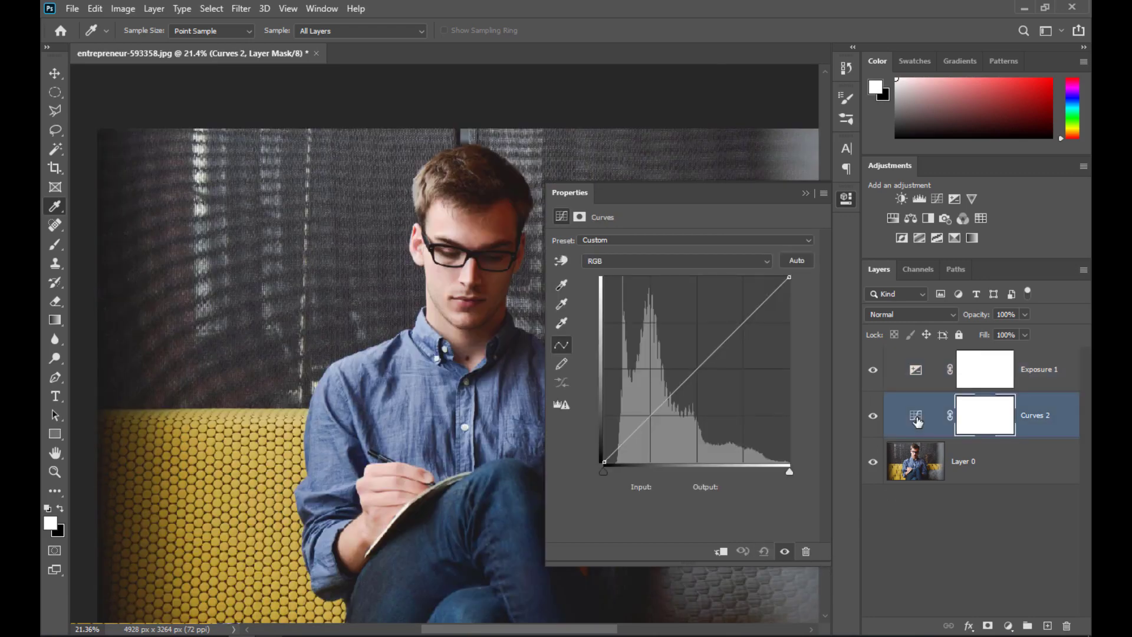
mouse_move(789, 277)
left_mouse_down()
mouse_move(675, 277)
mouse_move(790, 389)
left_mouse_up()
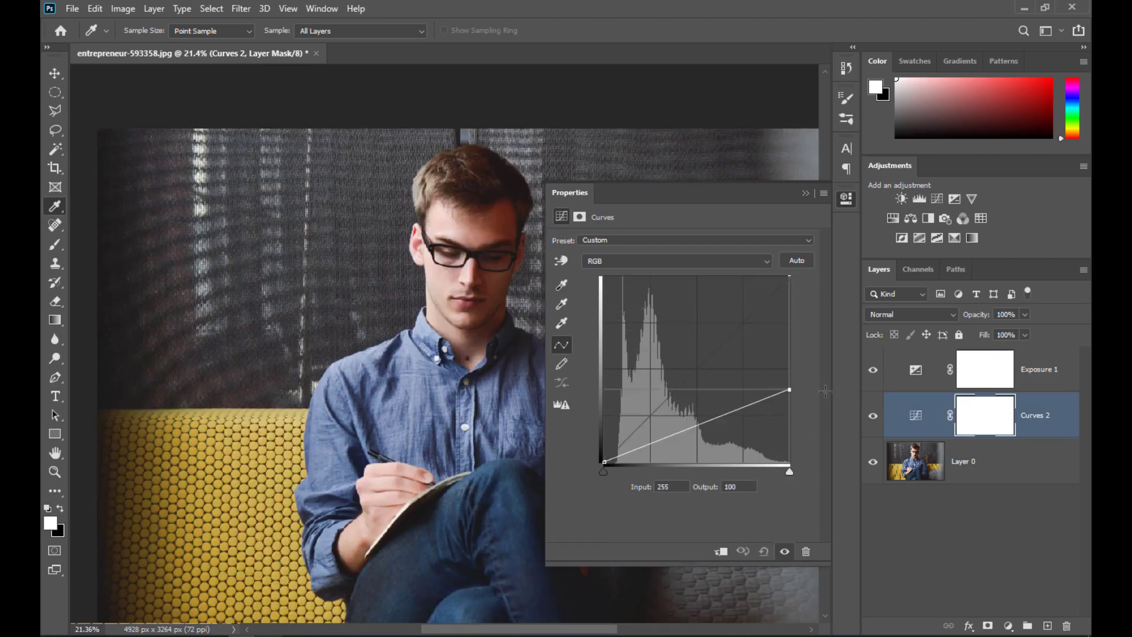
left_click(764, 551)
left_click(917, 370)
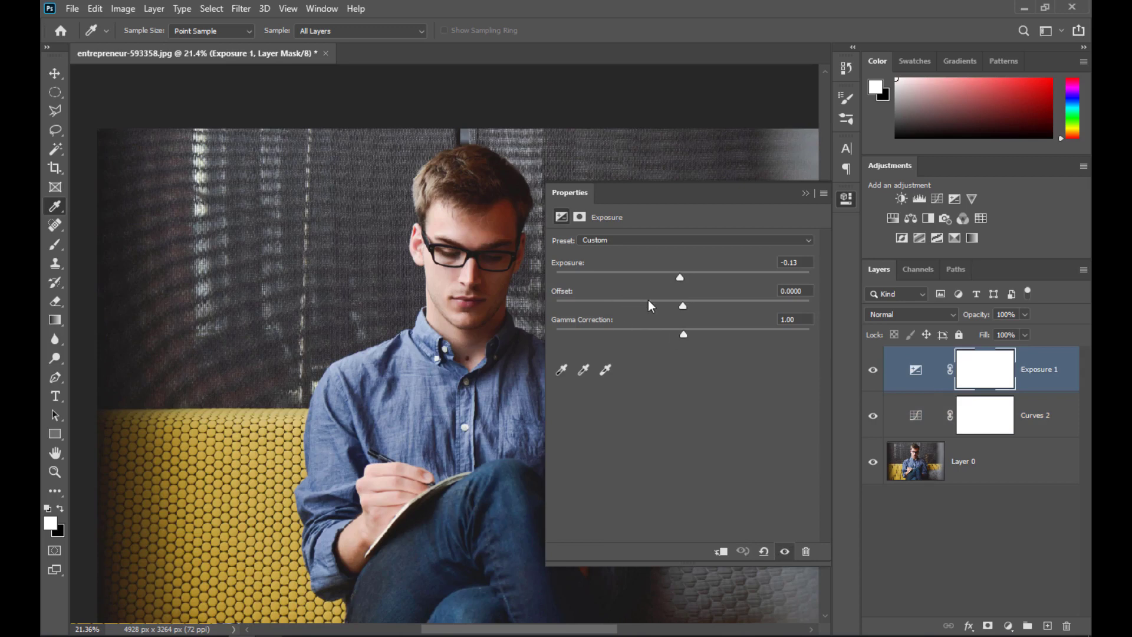
Try darker and brighter Exposure 1 offset and gamma correction values.
left_click_drag(681, 305, 674, 307)
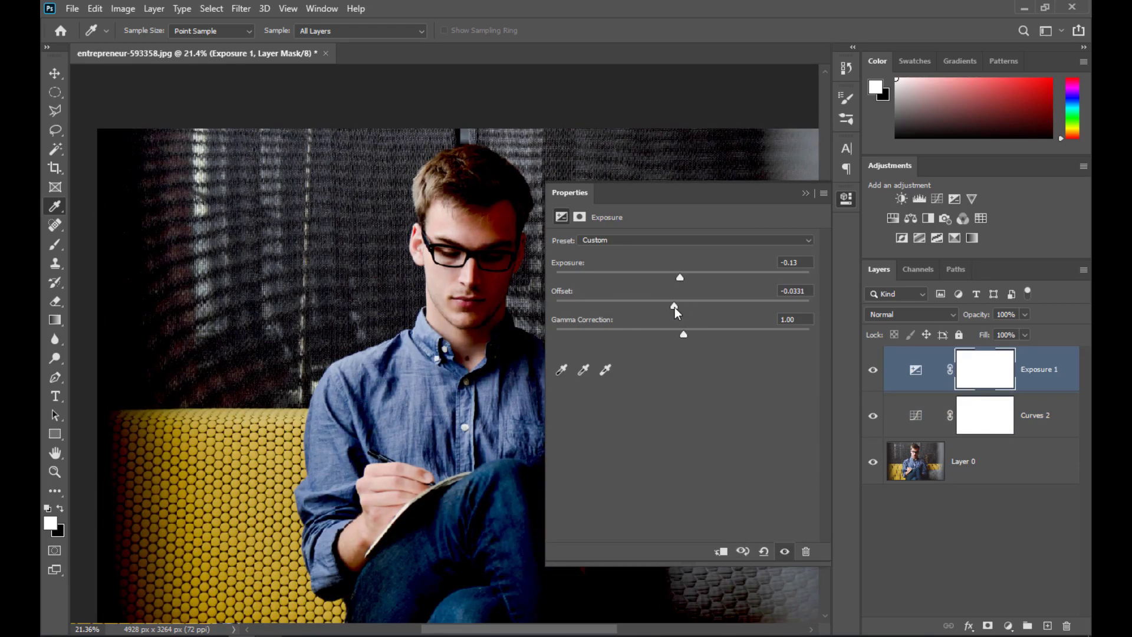
left_click_drag(675, 307, 690, 301)
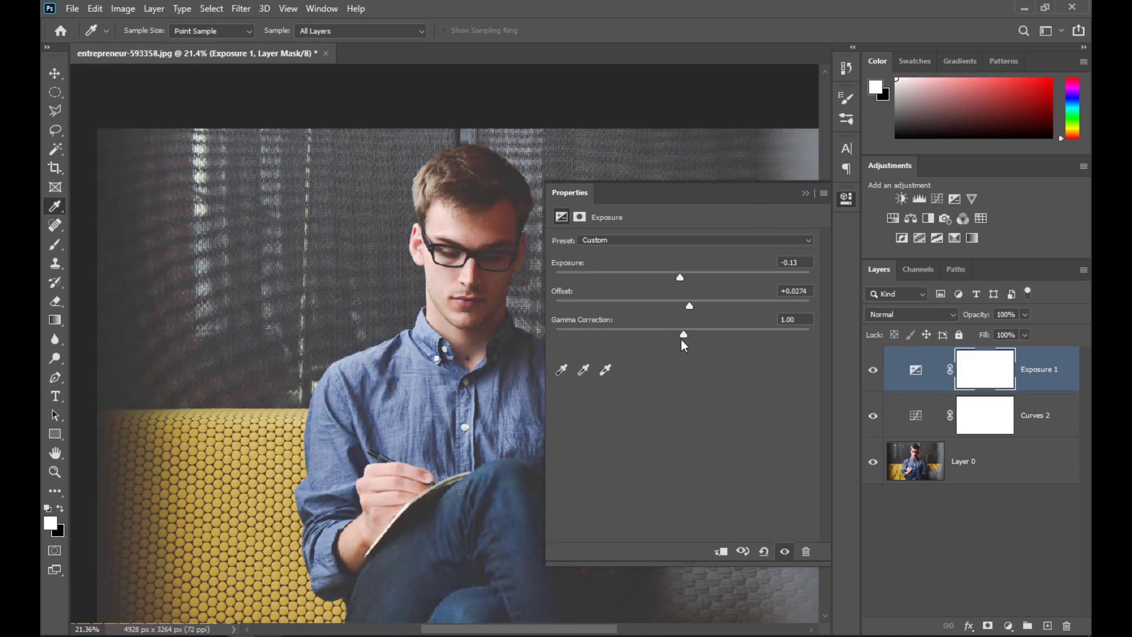
mouse_move(681, 340)
left_mouse_down()
mouse_move(662, 332)
mouse_move(677, 336)
left_mouse_up()
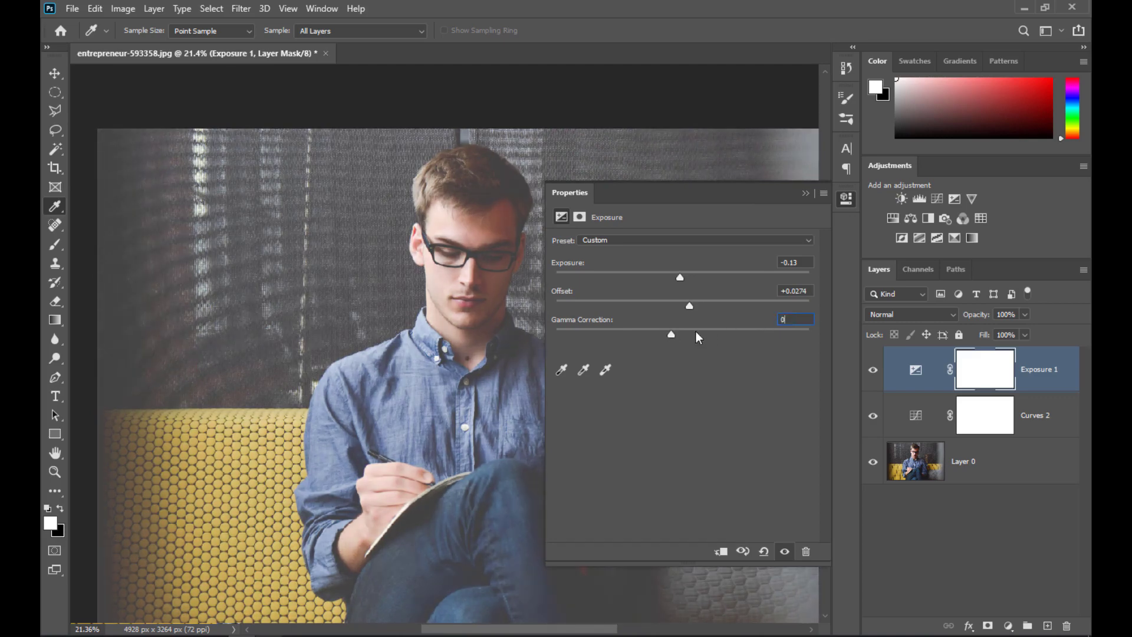
left_click_drag(671, 333, 702, 331)
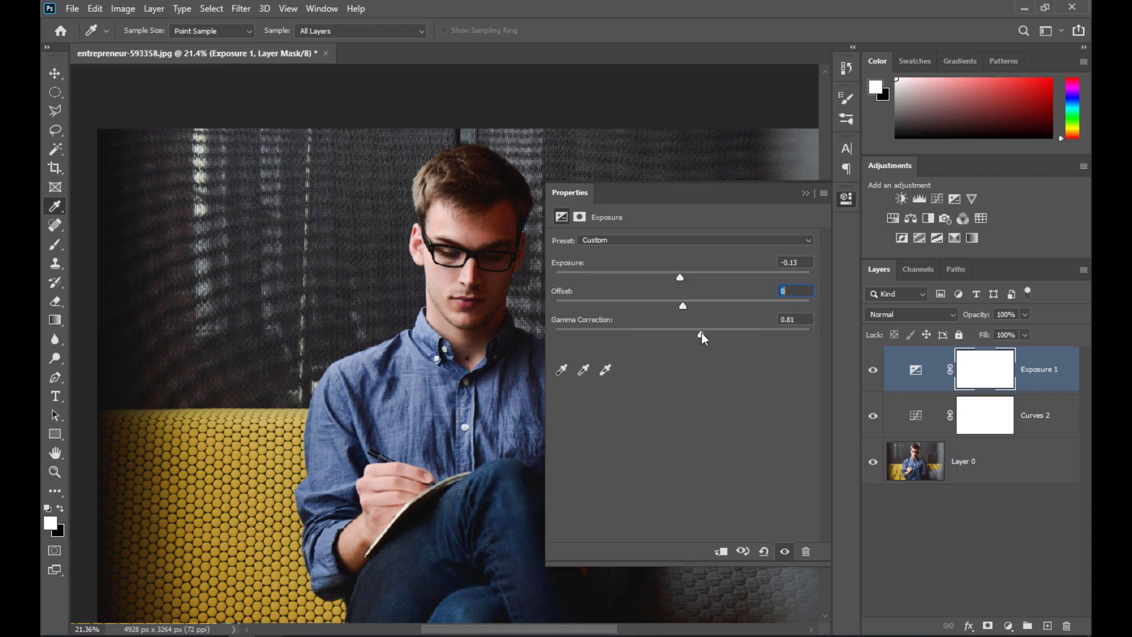
left_click_drag(702, 332, 706, 332)
left_click_drag(706, 334, 665, 335)
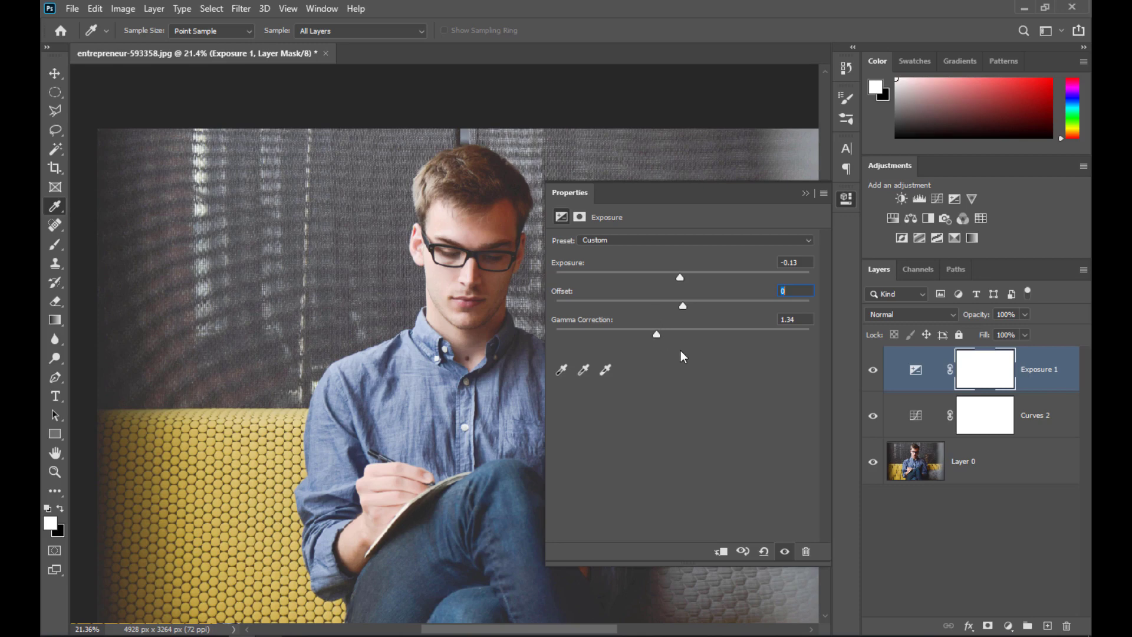
Set Exposure 1's gamma correction back to 1.00.
left_click(790, 318)
type("1")
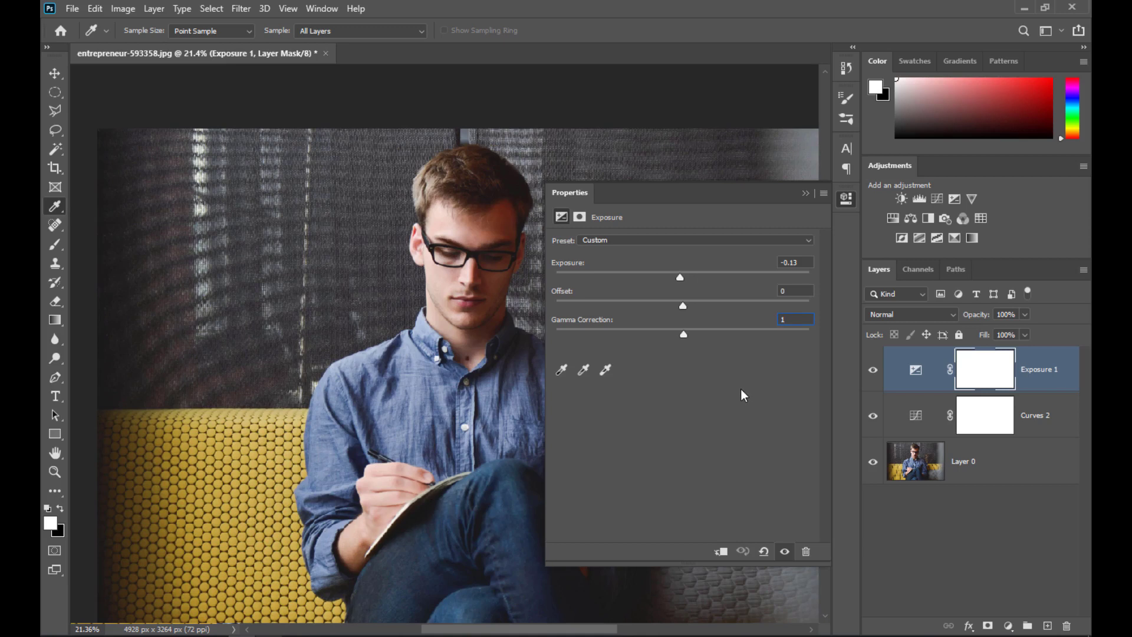
key("Return")
Raise Exposure 1's exposure with the slider, then enter 0 as the exposure value.
left_click(911, 417)
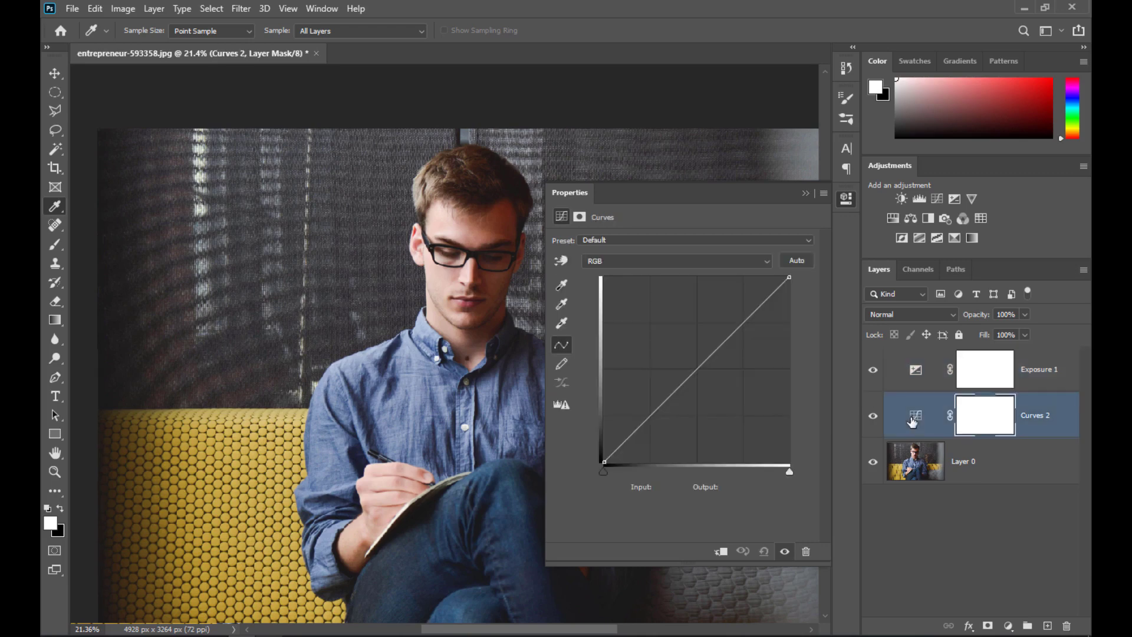
left_click(911, 369)
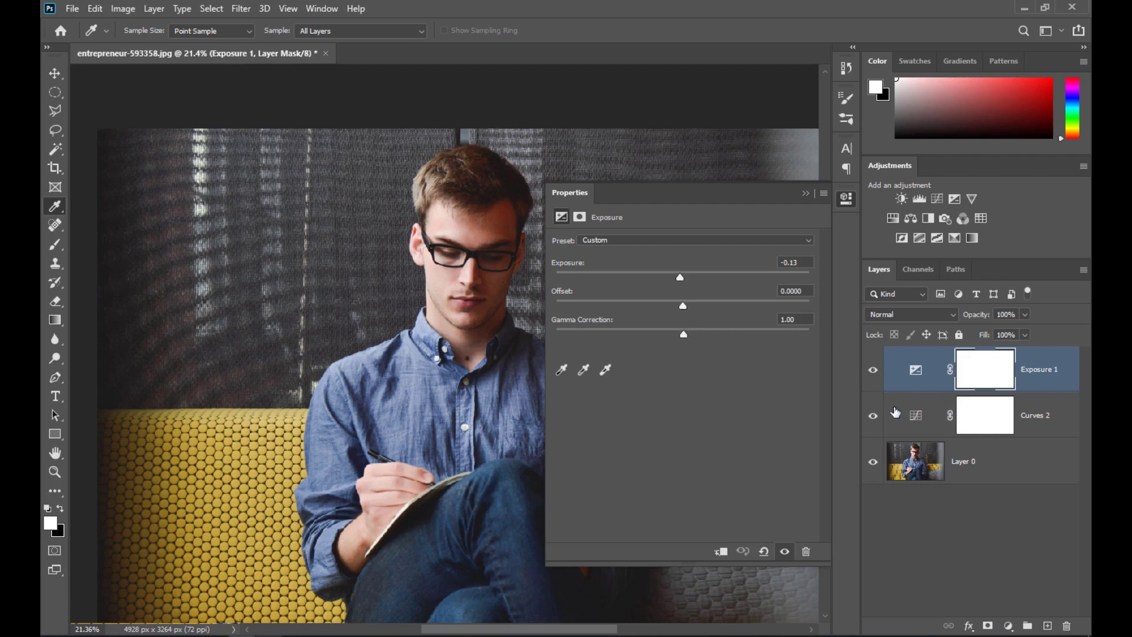
left_click_drag(681, 277, 691, 276)
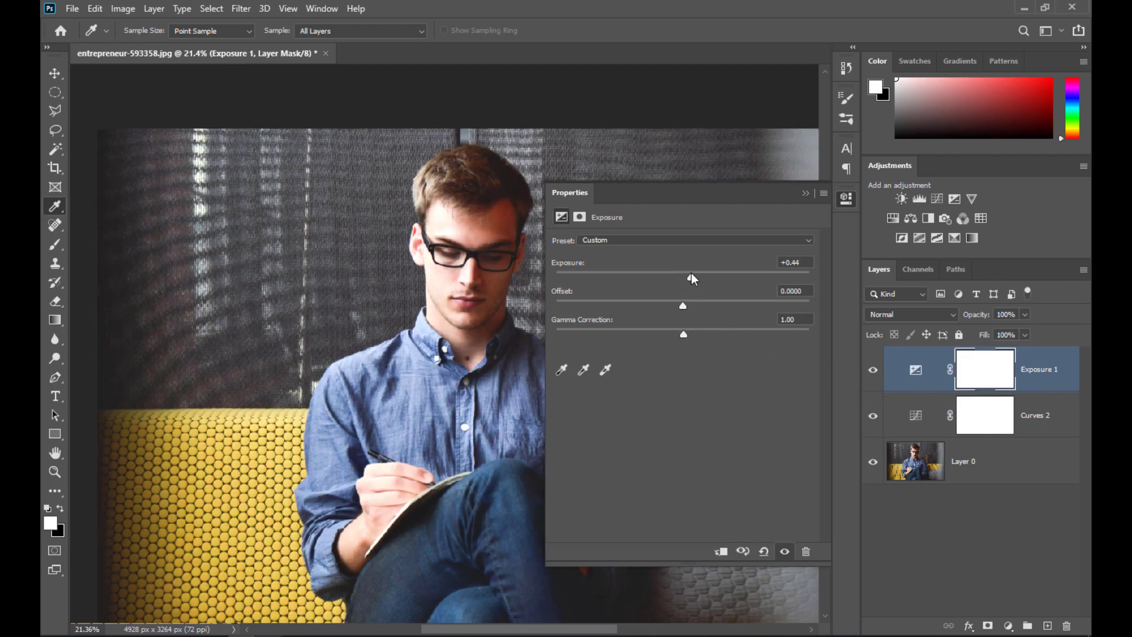
left_click(799, 262)
type("0")
left_click(919, 420)
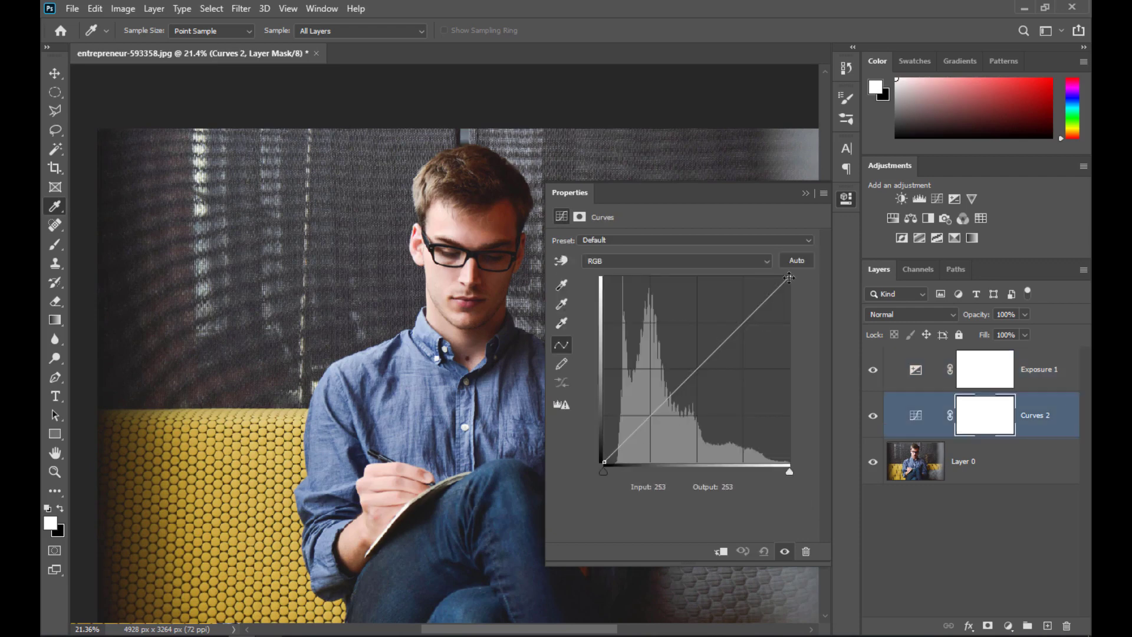
In Curves 2, move the white point to input 214 and add a midtone point near 126/129.
left_click_drag(788, 277, 760, 277)
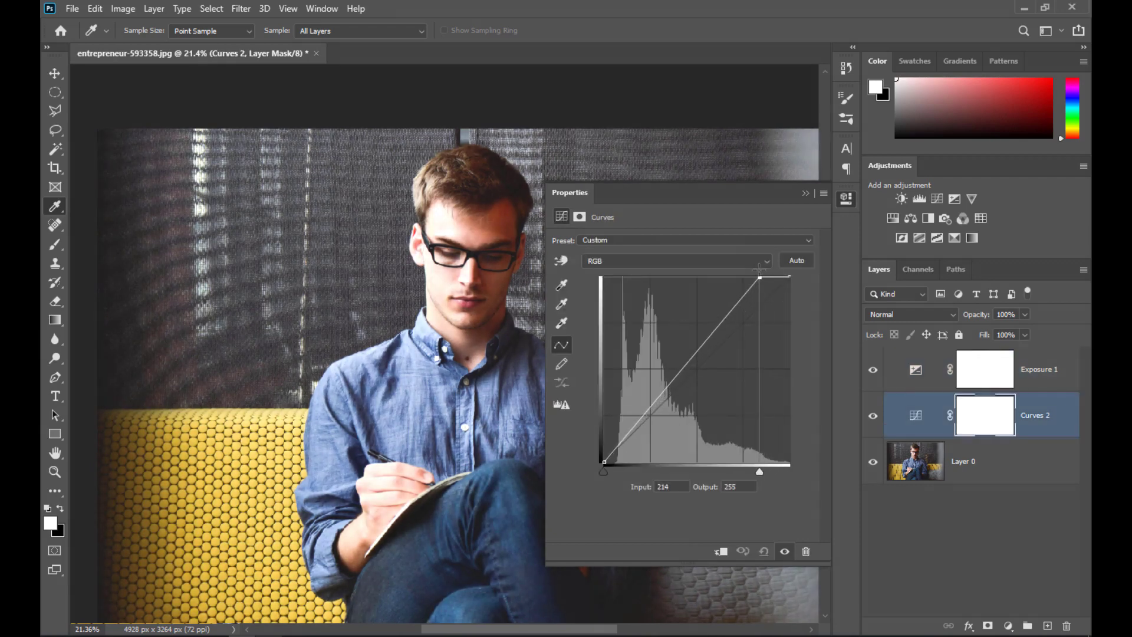
left_click_drag(697, 352, 696, 368)
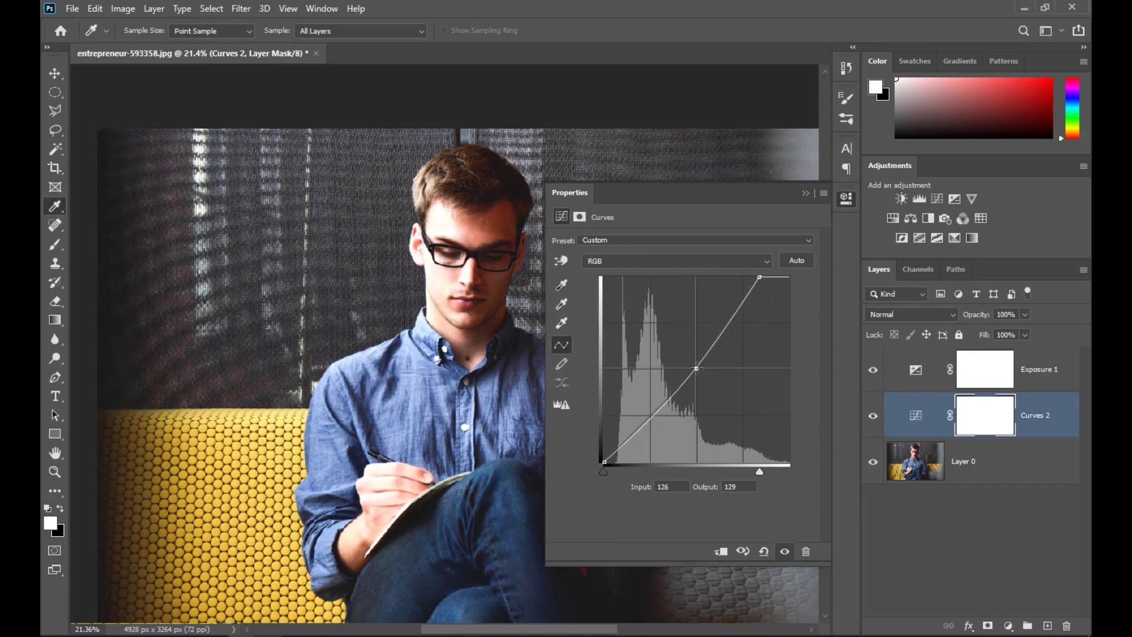